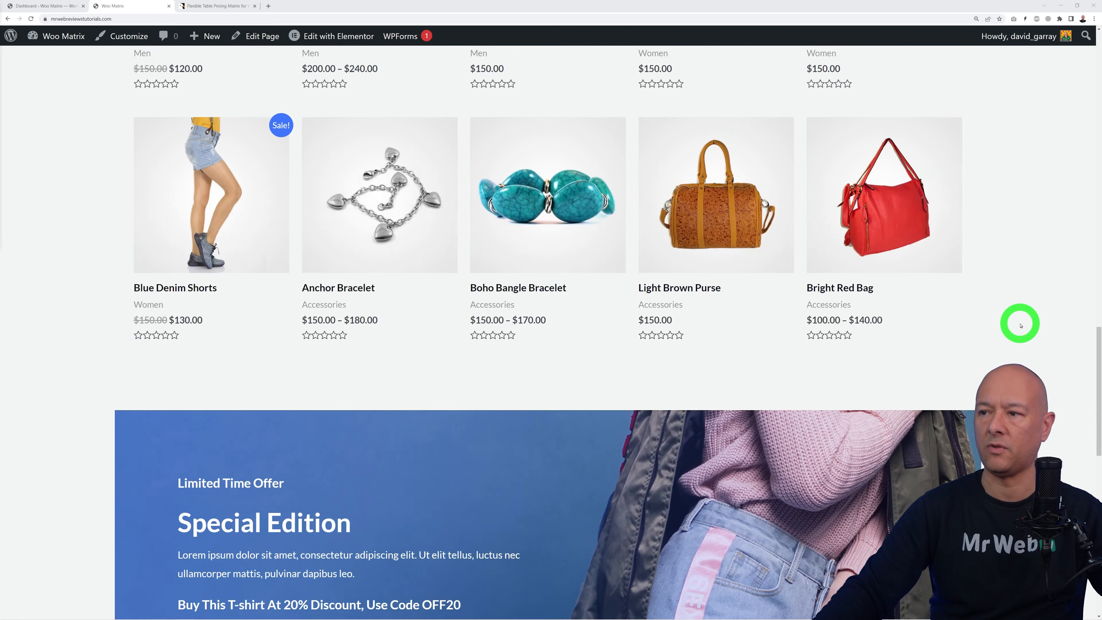
View the Bright Red Bag product page in the shop, and the Flexible Table Pricing Matrix for WooCommerce plugin page
scroll(1020, 326, up, 1)
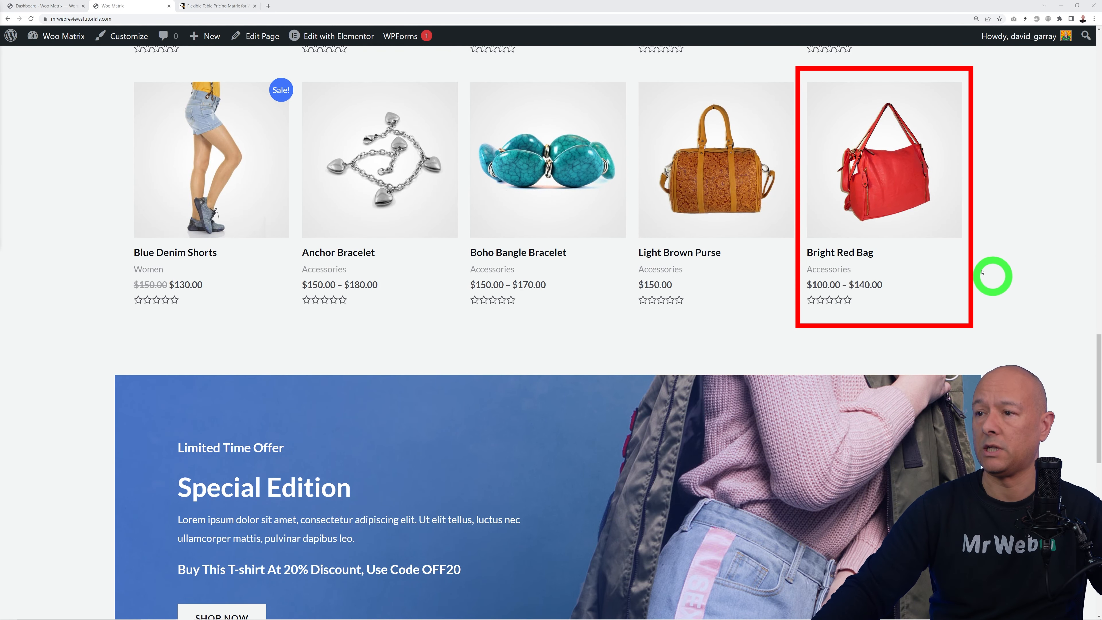
click(895, 206)
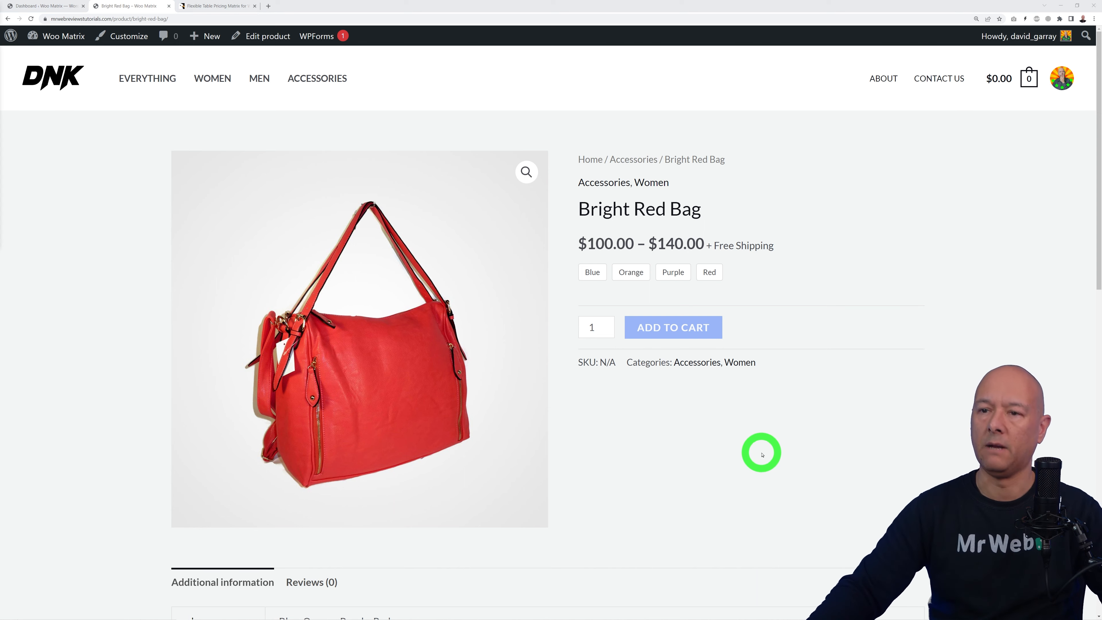
click(219, 7)
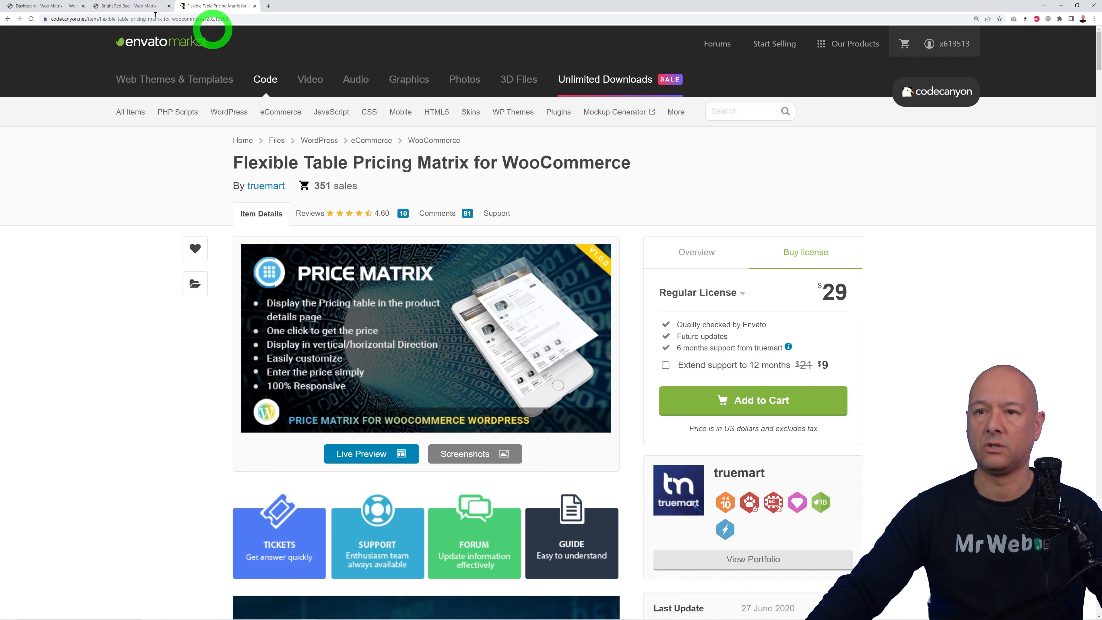
Upload the plugin file Plg_Woocomerce_Price Matrix.zip in the WordPress admin, install it and activate it
click(46, 6)
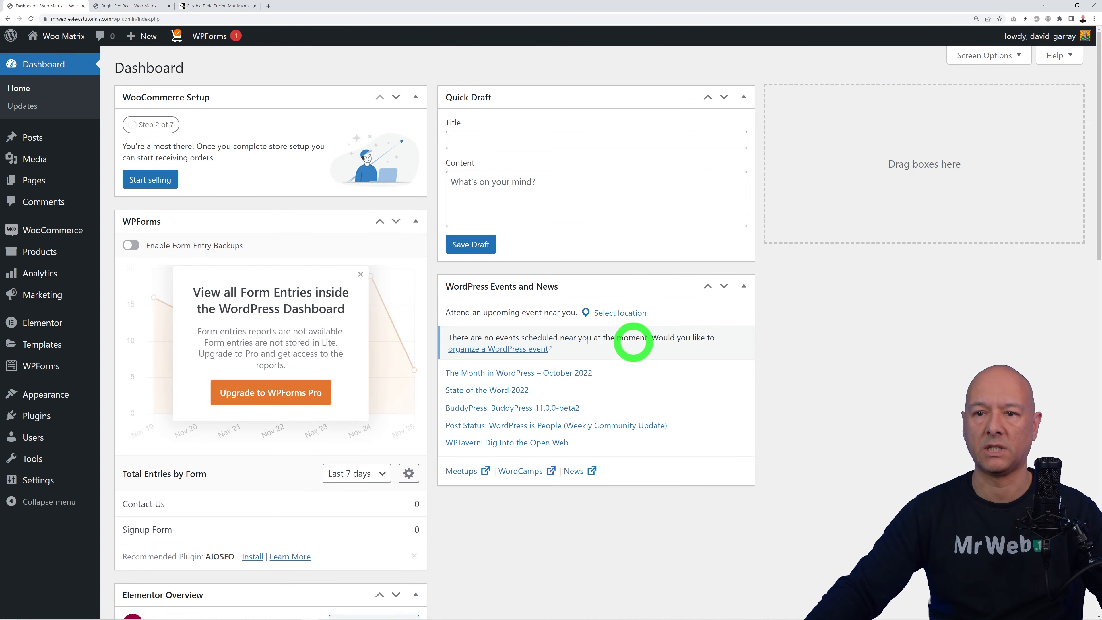
mouse_move(40, 418)
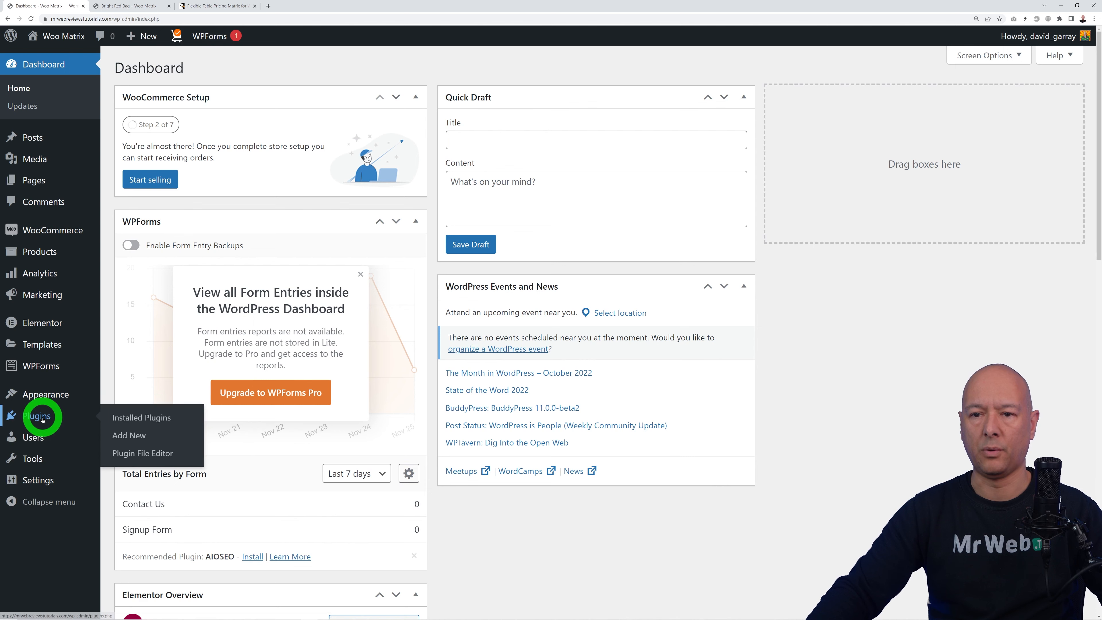
click(136, 437)
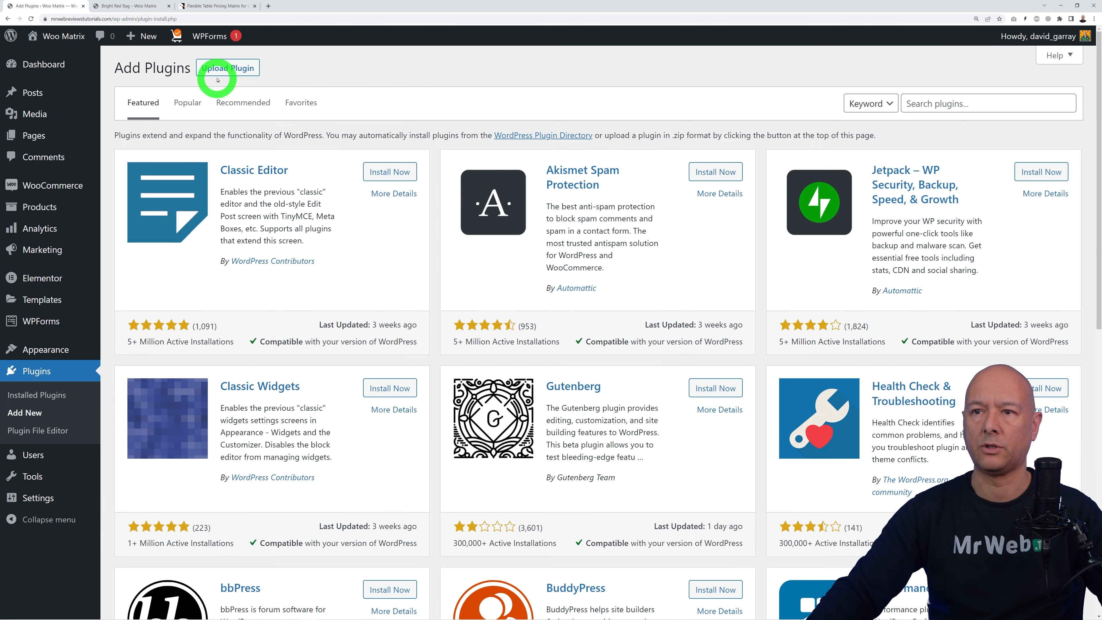
click(217, 68)
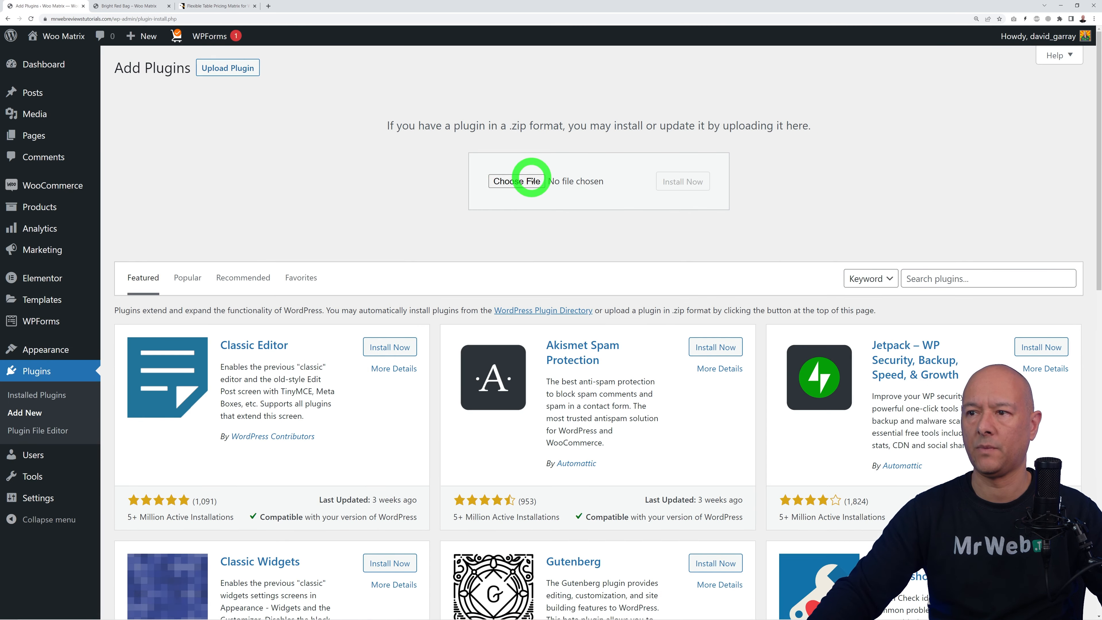
click(531, 181)
click(97, 78)
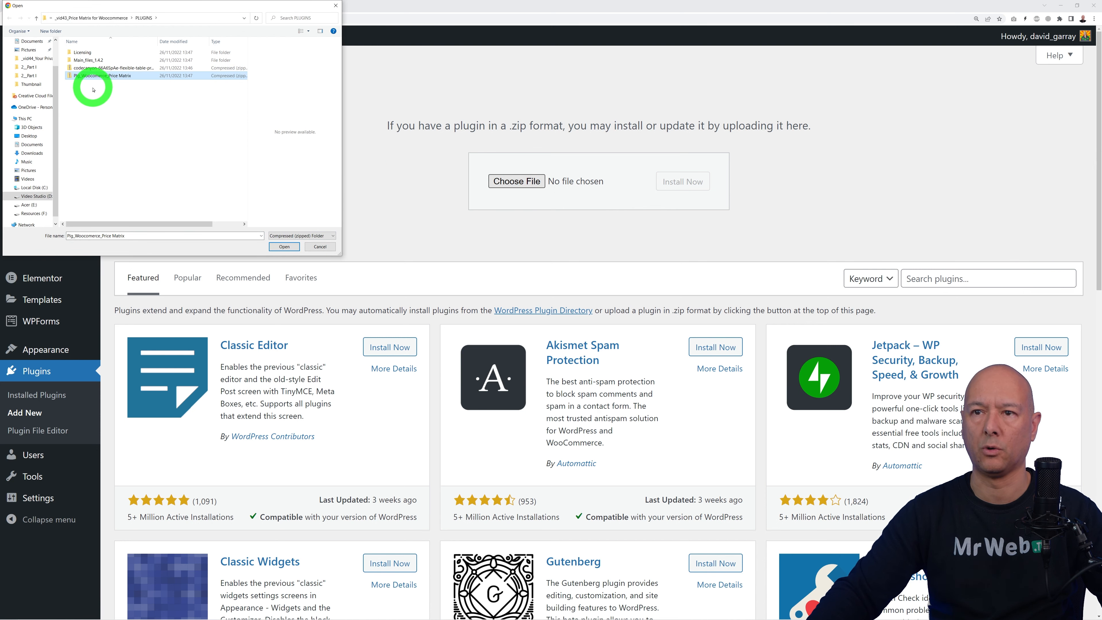
click(280, 246)
click(688, 187)
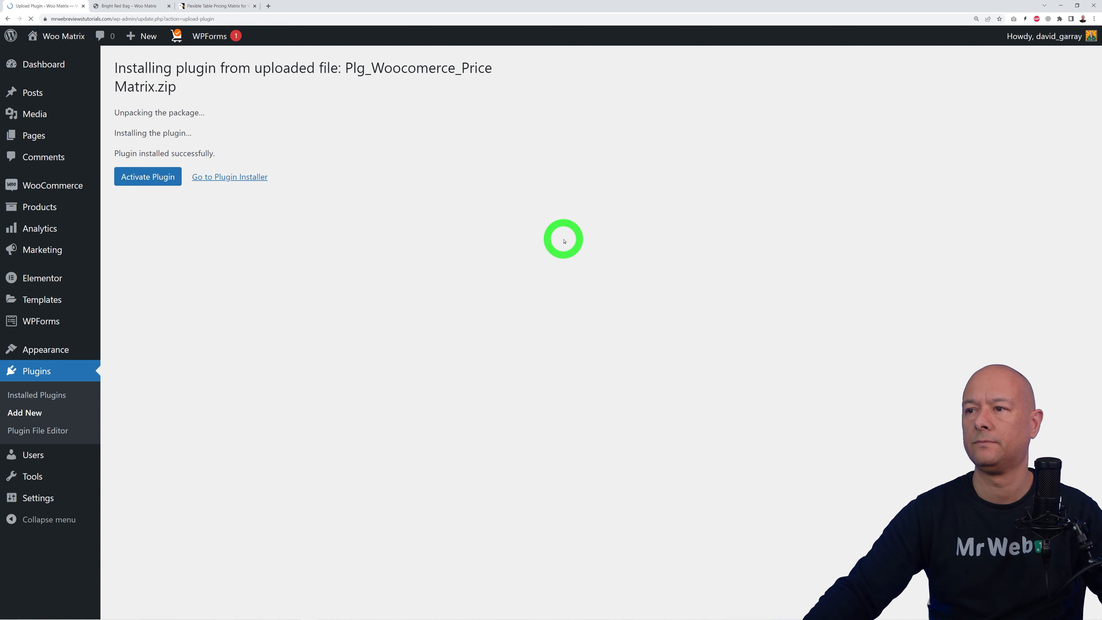
click(165, 178)
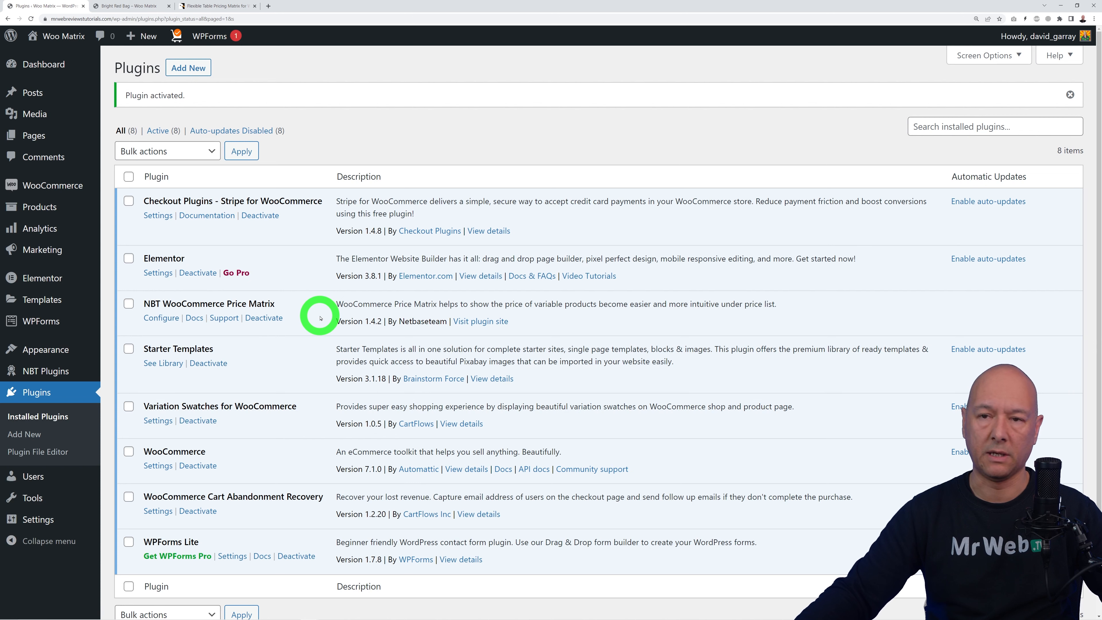
Search the store's products for "red" and open Bright Red Bag for editing
mouse_move(39, 206)
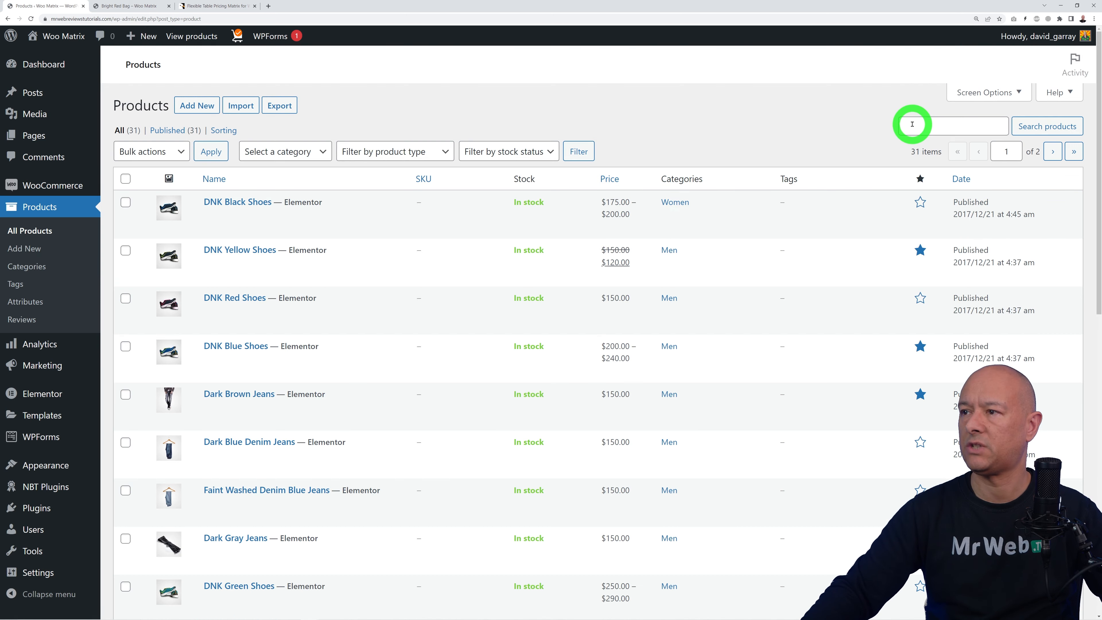
click(911, 127)
text(red)
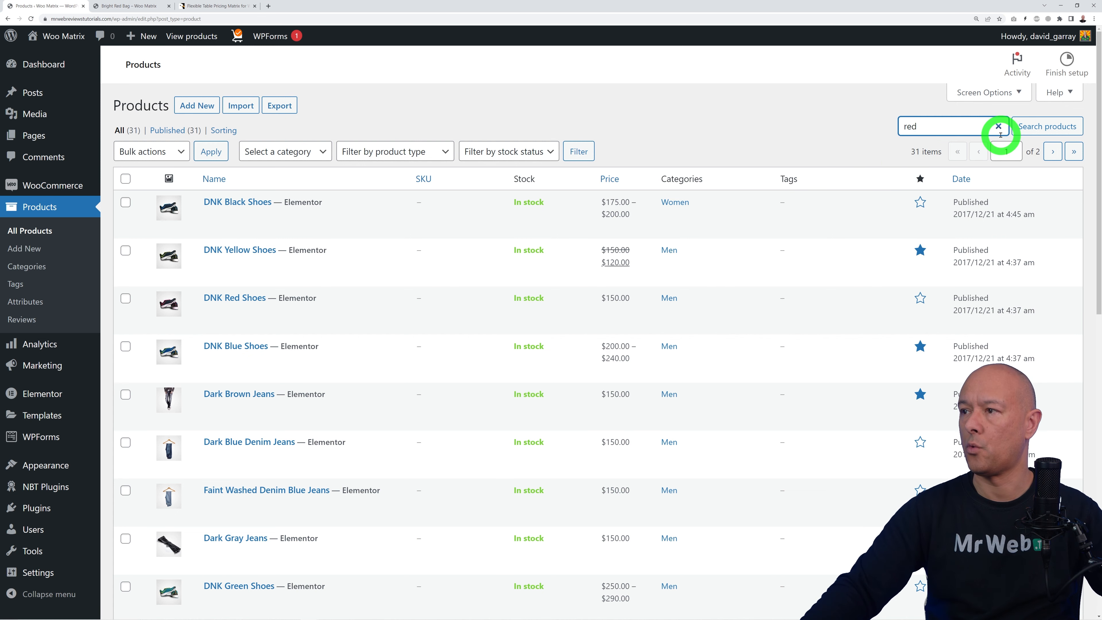
click(1020, 126)
scroll(531, 290, down, 2)
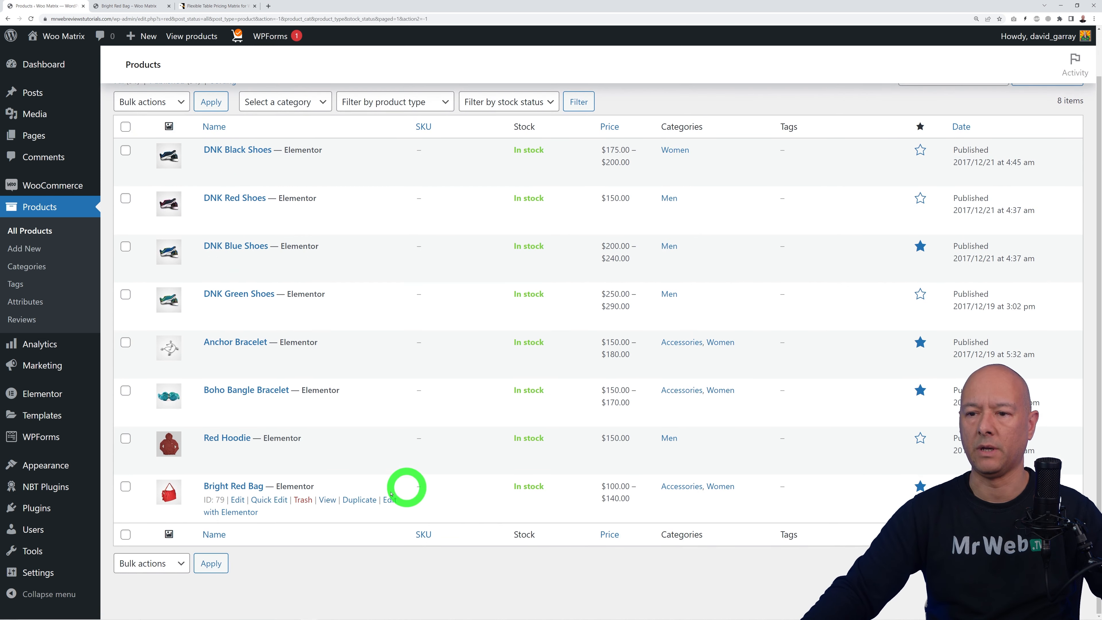
click(257, 489)
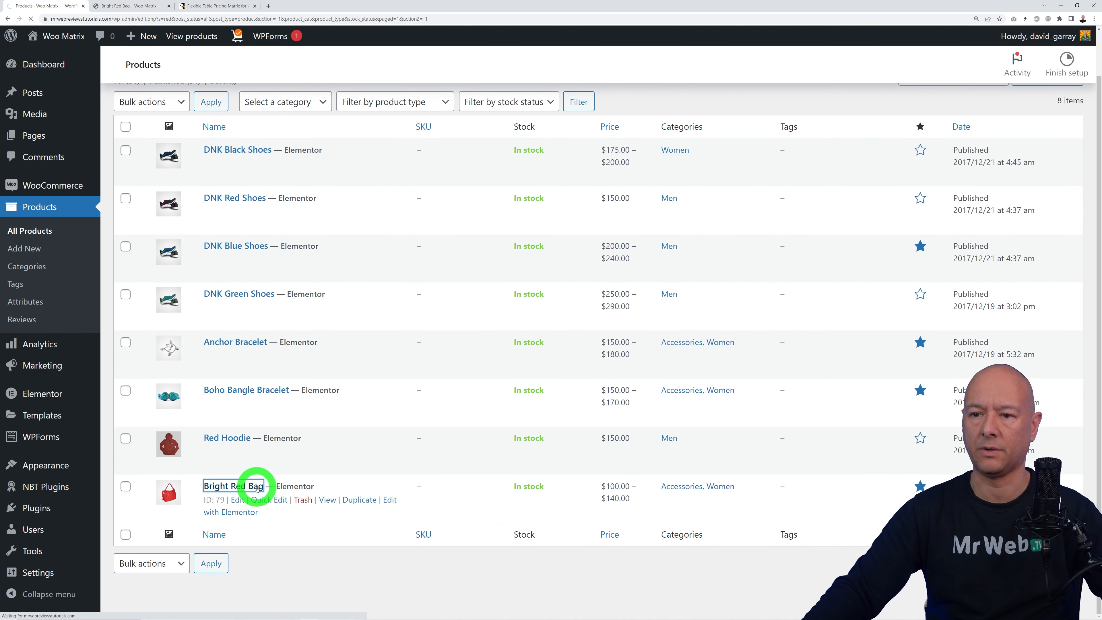
Enable the Price Matrix option in the product data of Bright Red Bag and open its Price Matrix settings
scroll(547, 377, down, 3)
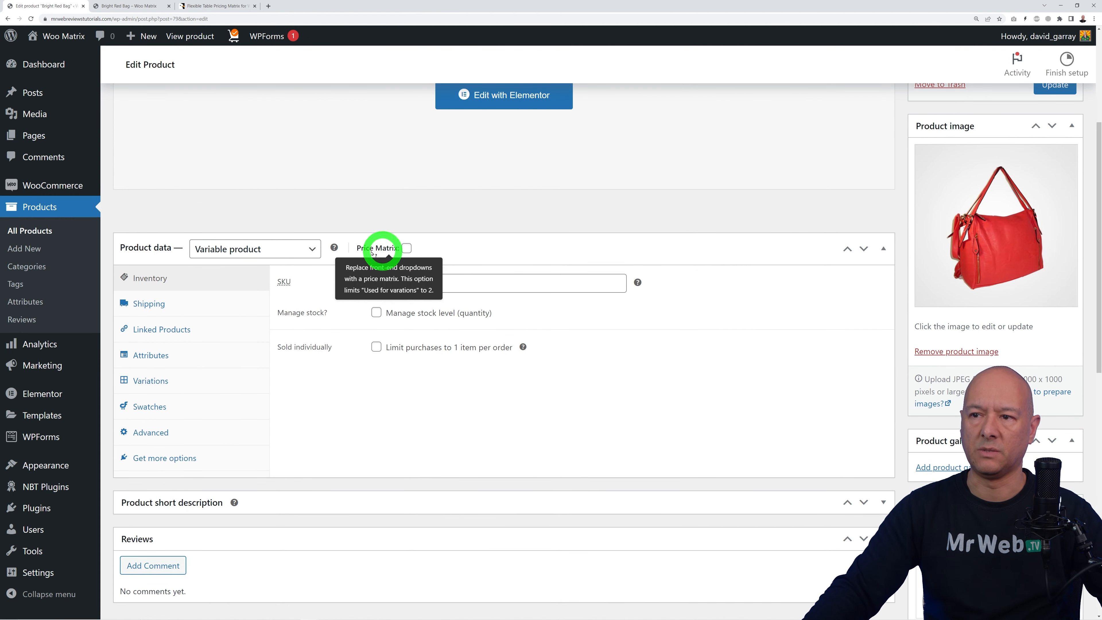
click(407, 249)
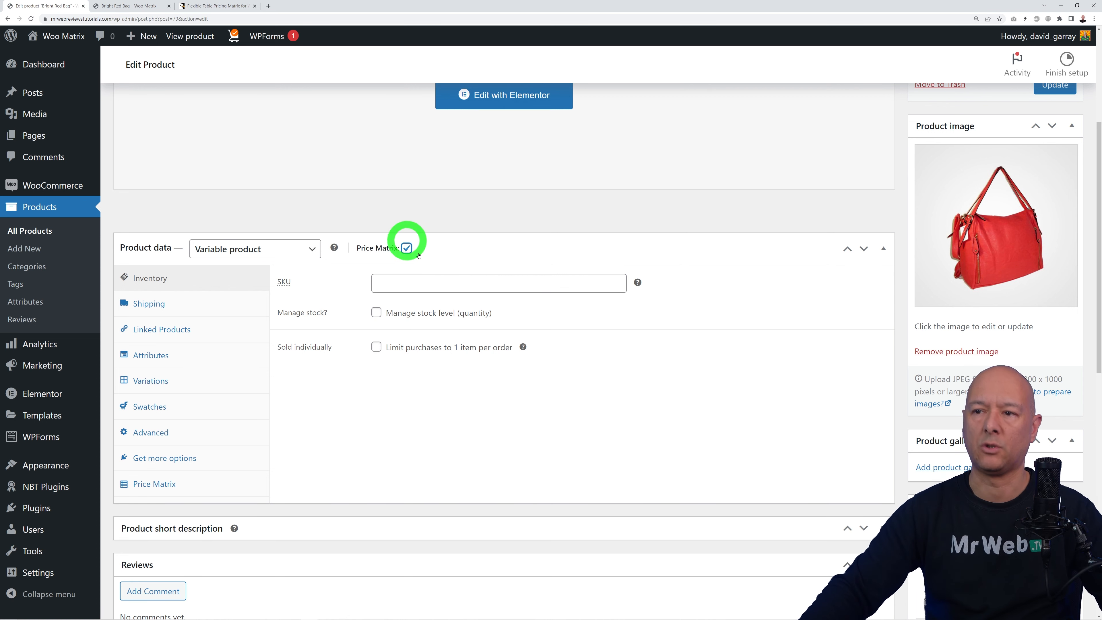
click(157, 483)
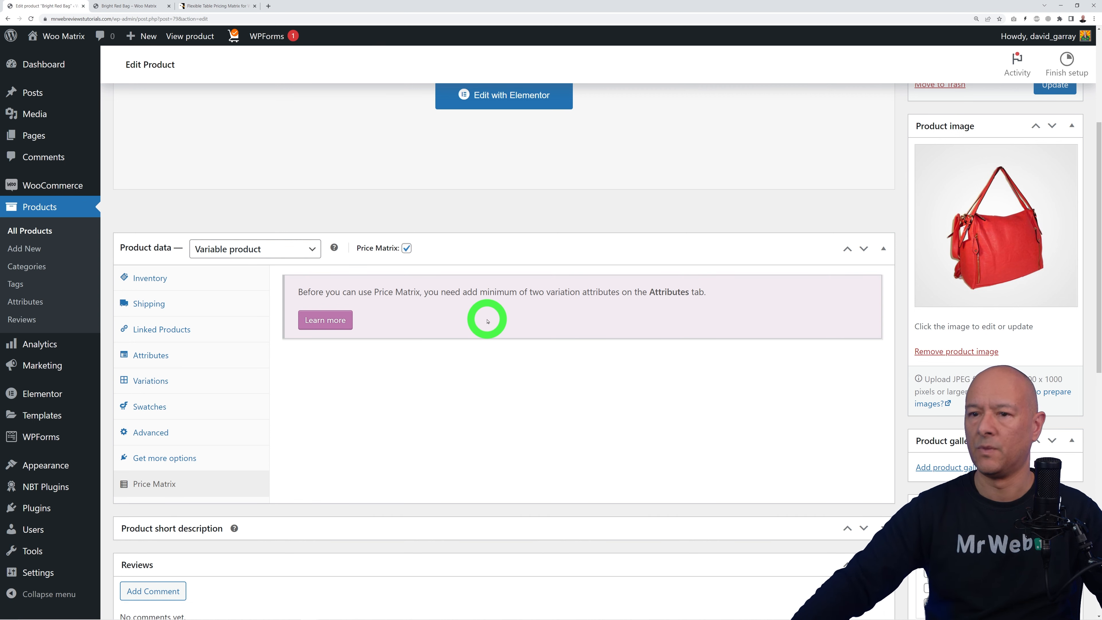
Check which attributes and variations the Bright Red Bag product already has
click(150, 355)
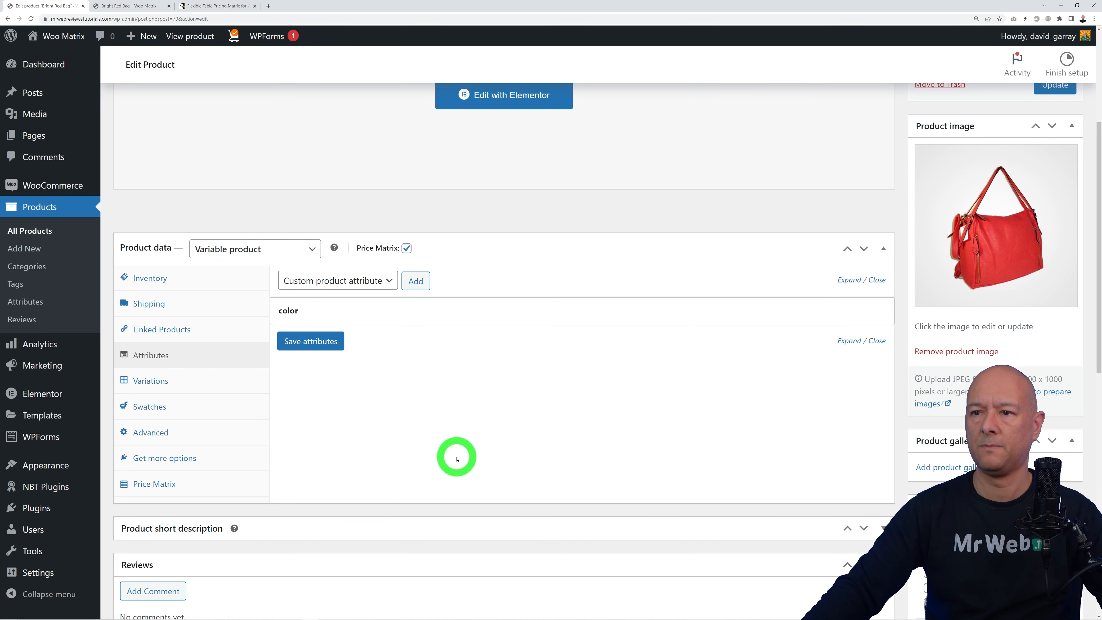
mouse_move(313, 312)
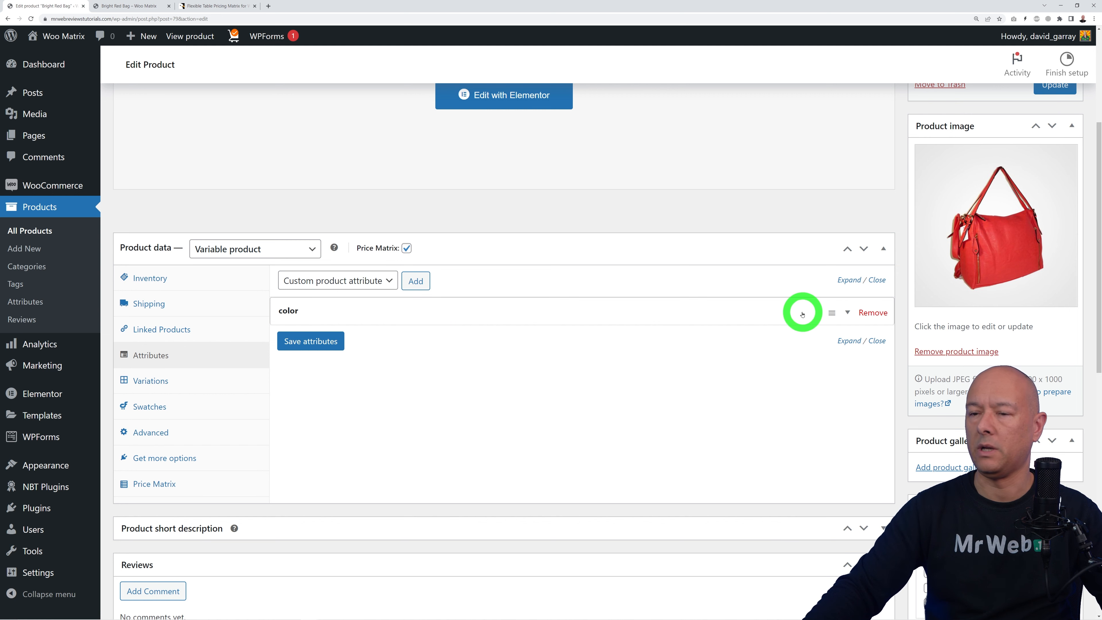
click(166, 381)
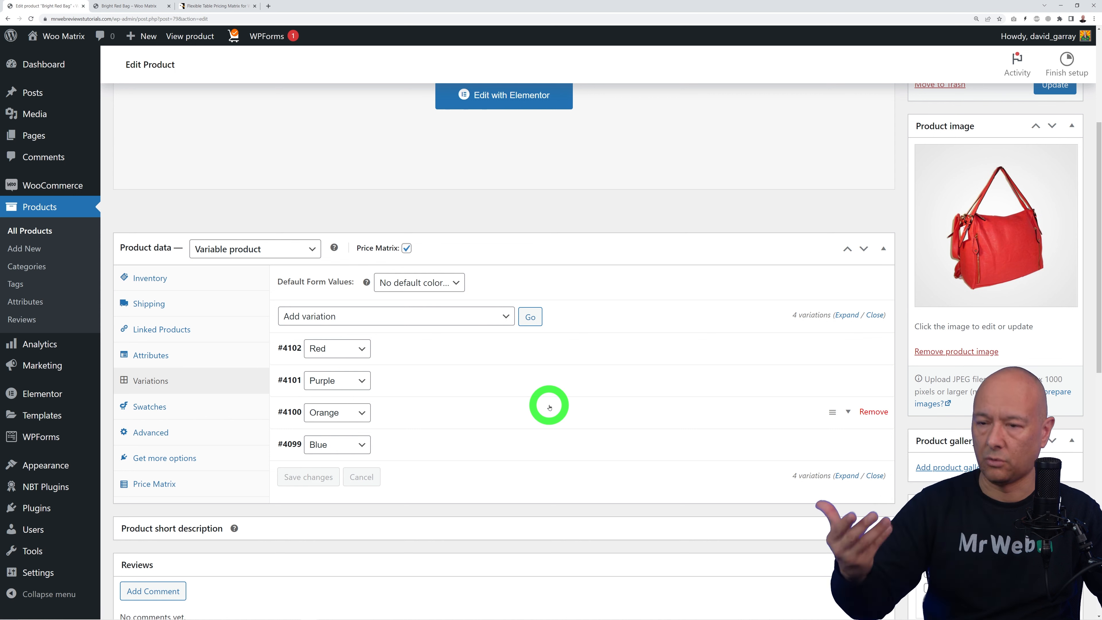
Add the existing size attribute to the Bright Red Bag product
click(152, 356)
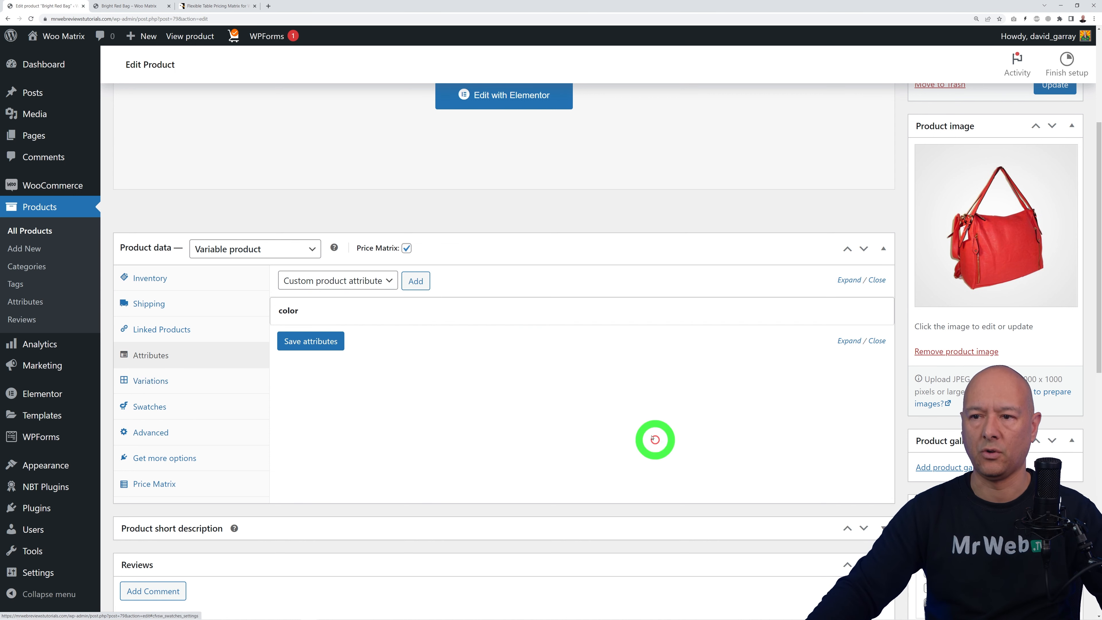
click(389, 280)
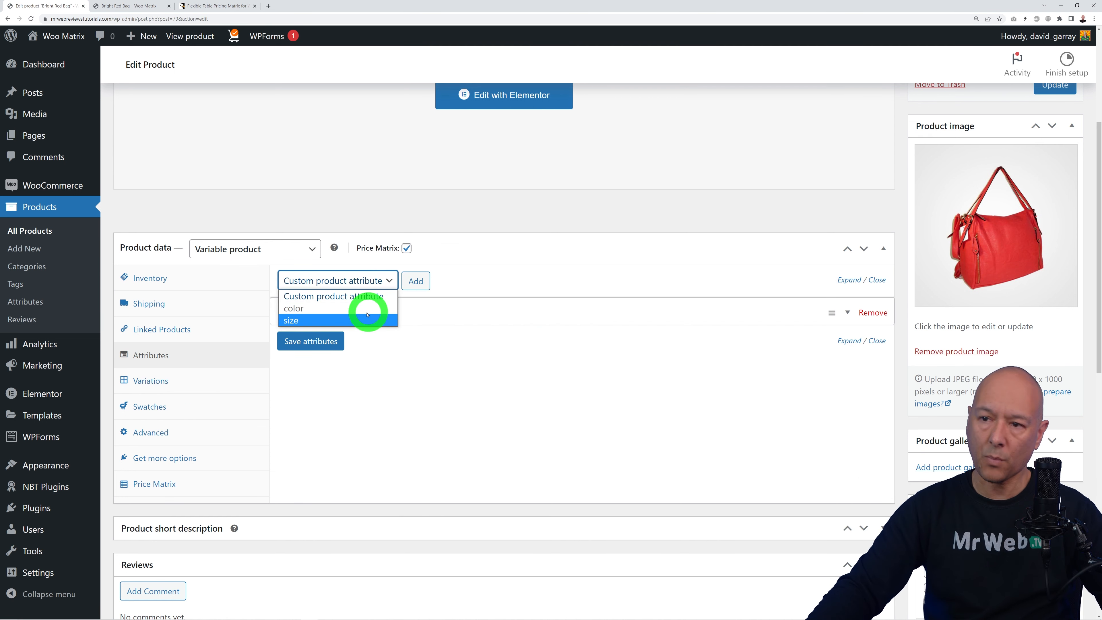
click(305, 321)
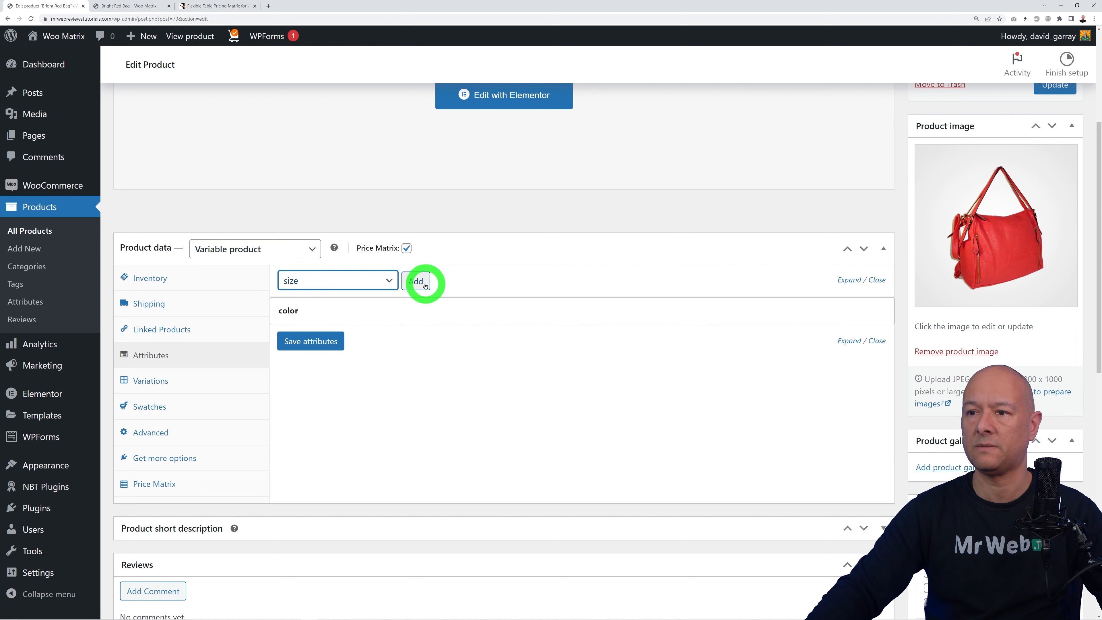
click(415, 280)
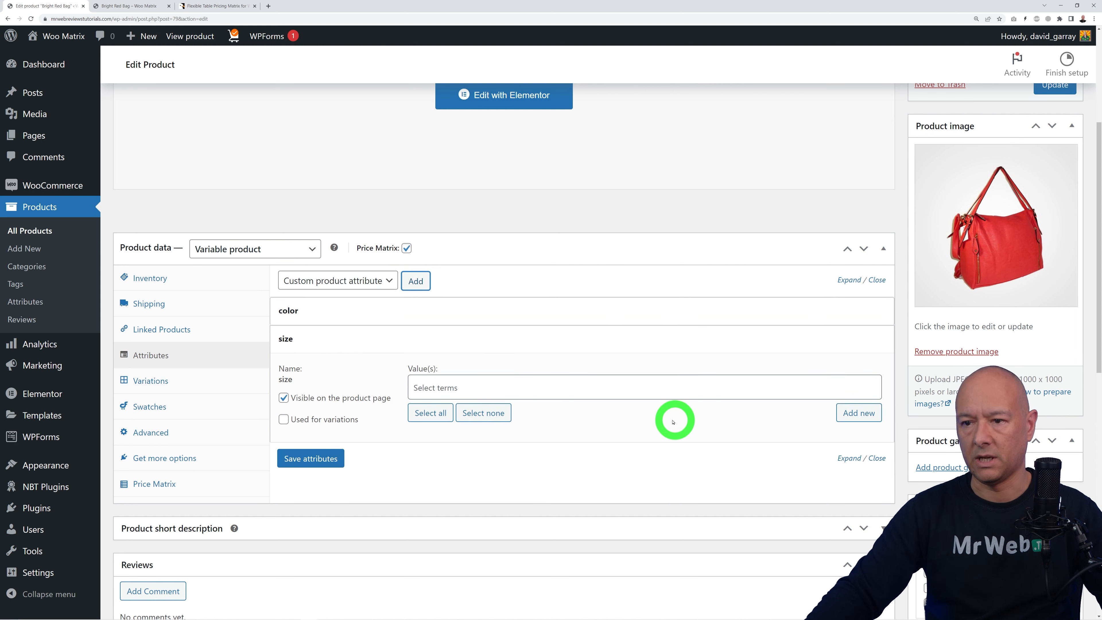
Assign the values L, M and XL to the size attribute, mark it as used for variations, and save the attributes
click(462, 392)
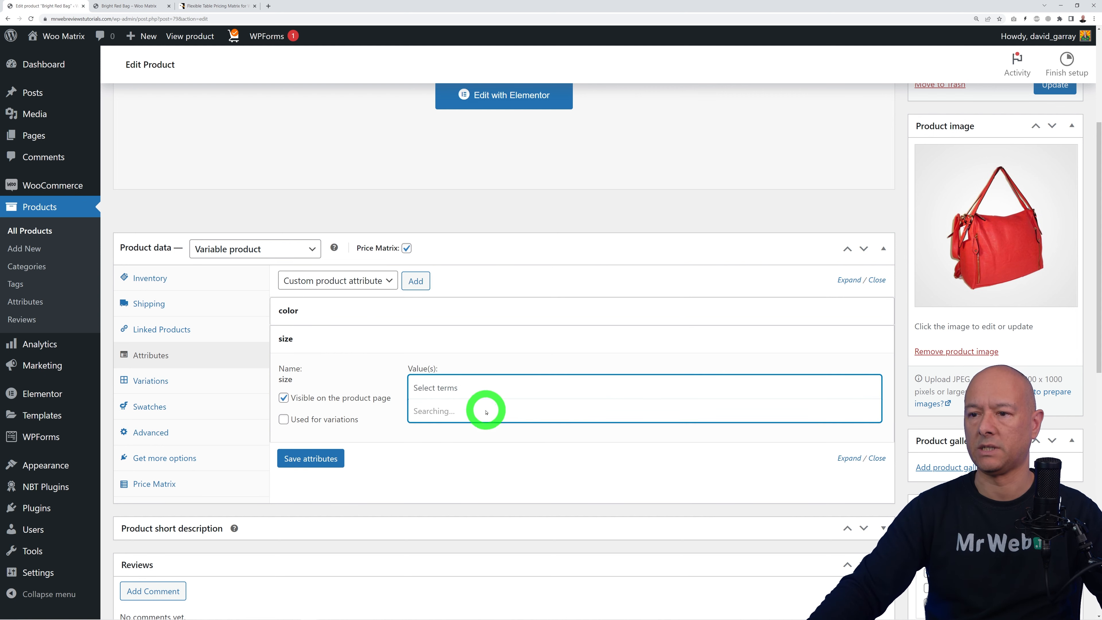
scroll(486, 471, down, 3)
click(482, 469)
click(498, 386)
click(467, 490)
click(501, 386)
click(463, 509)
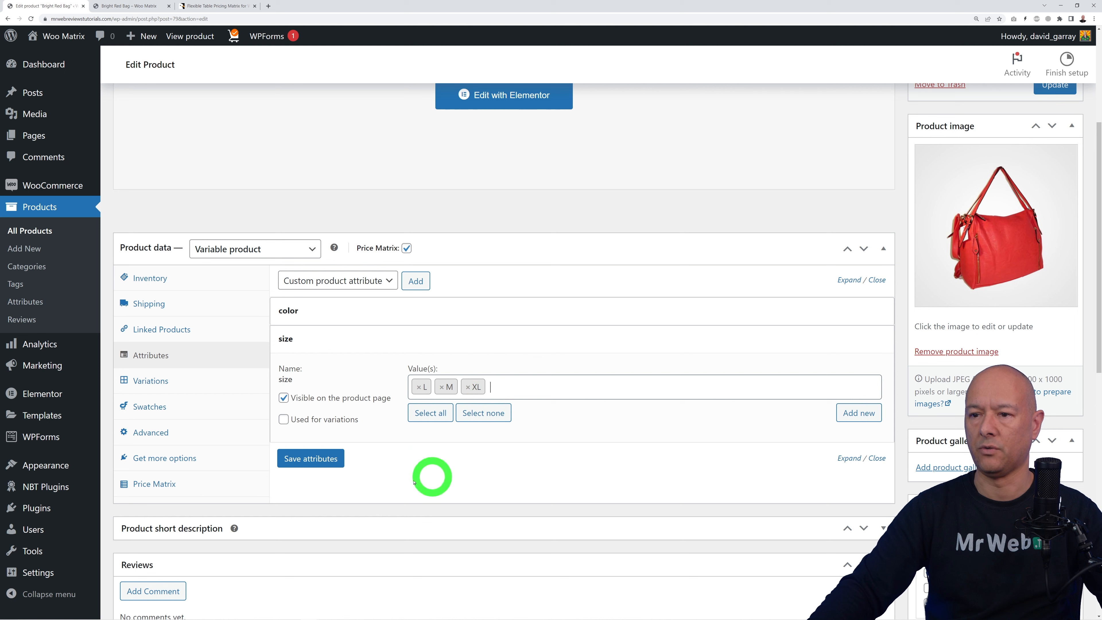
click(283, 419)
click(319, 459)
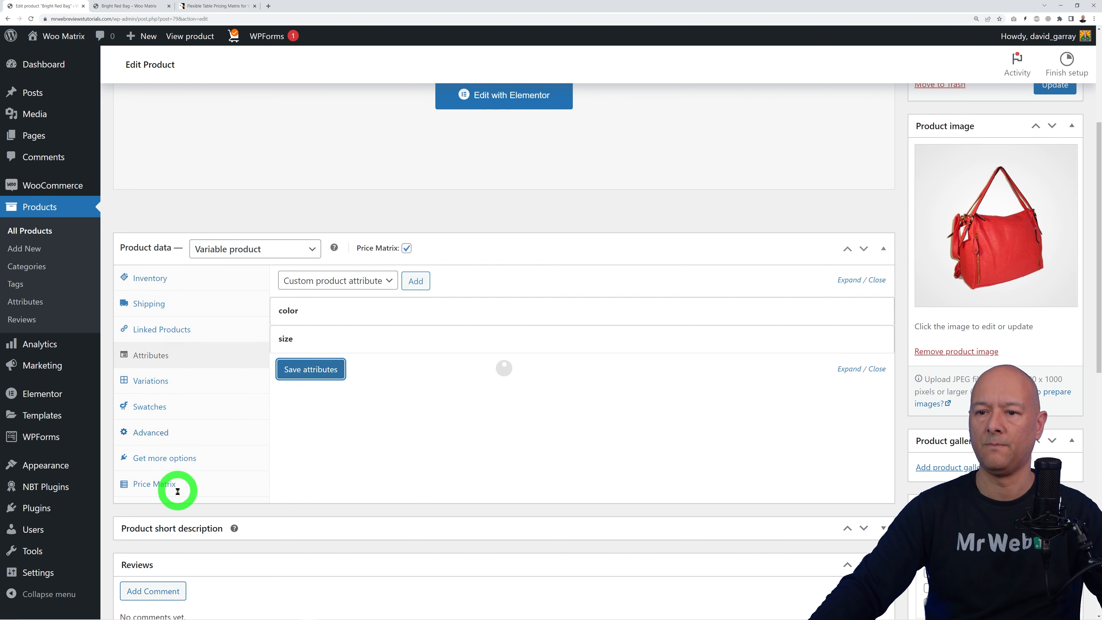
Look at the product's Price Matrix settings and compare them with the attribute direction example on the plugin's CodeCanyon page
click(170, 484)
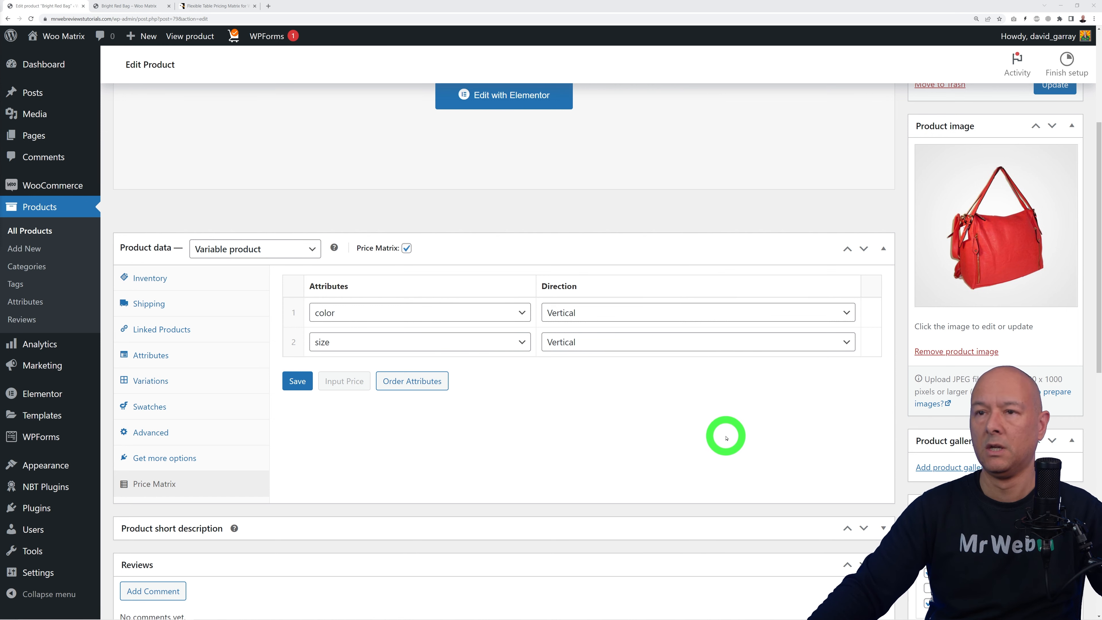
click(217, 6)
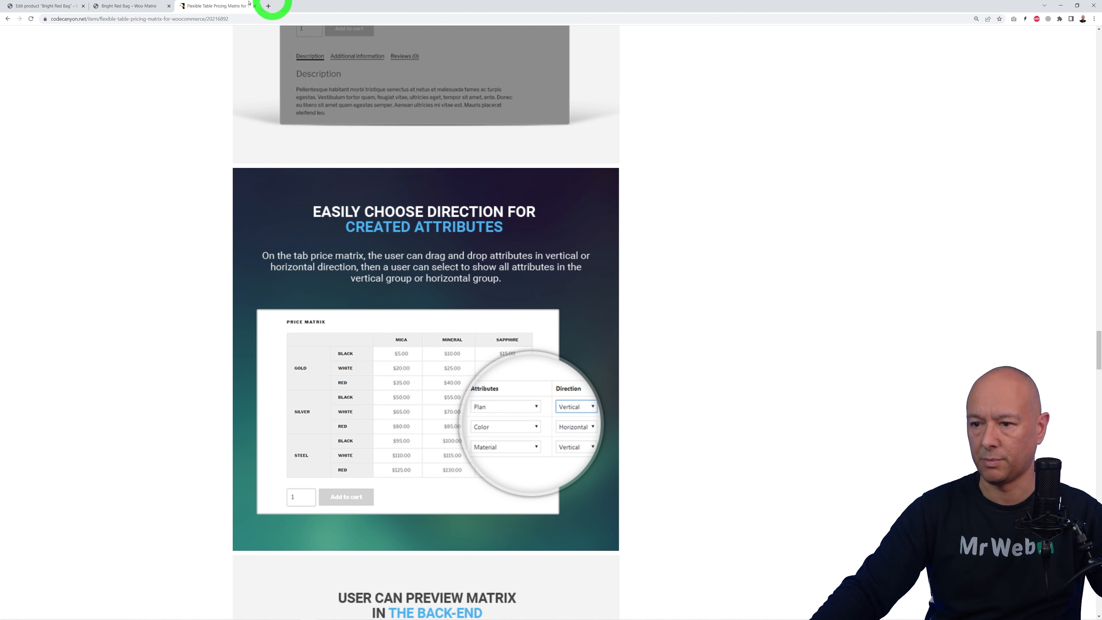
click(58, 9)
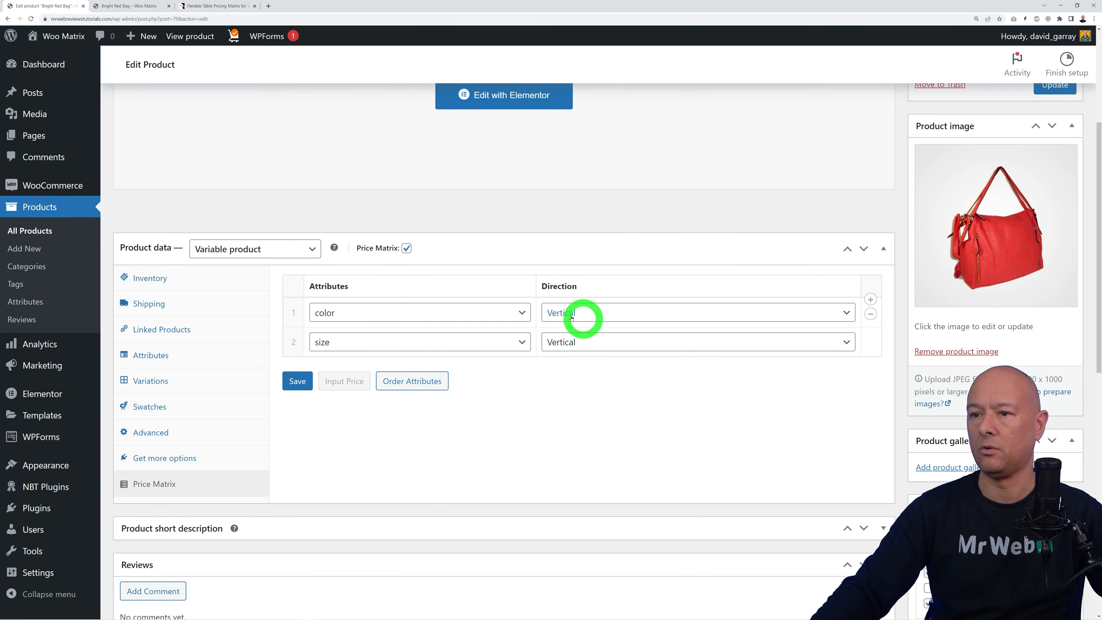
Set the size attribute's direction to Horizontal in the price matrix and save the matrix settings
click(612, 346)
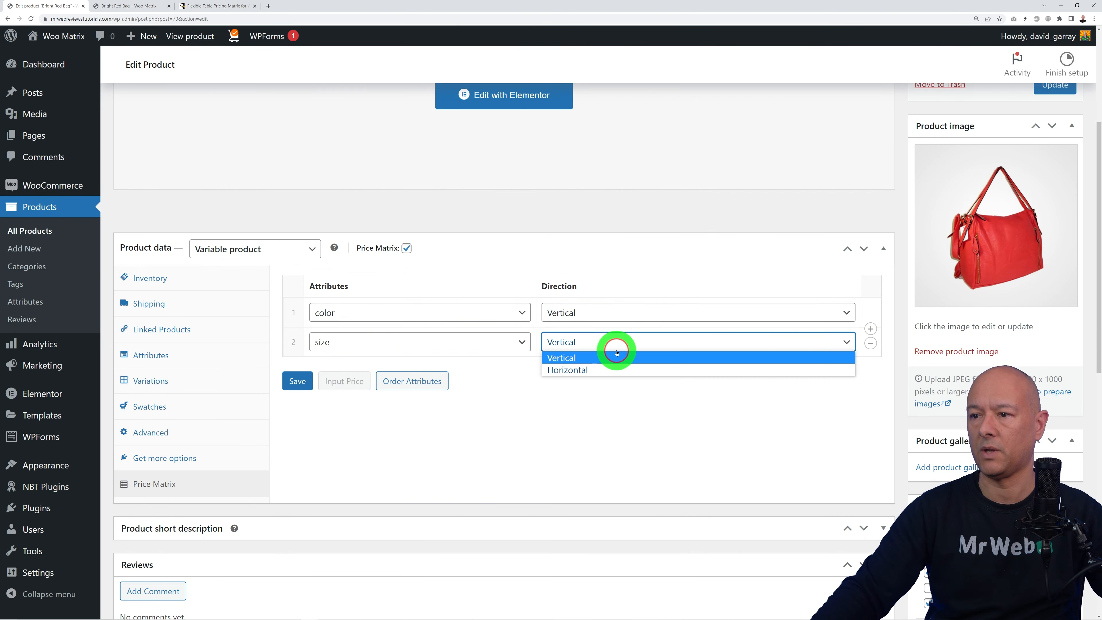
click(612, 370)
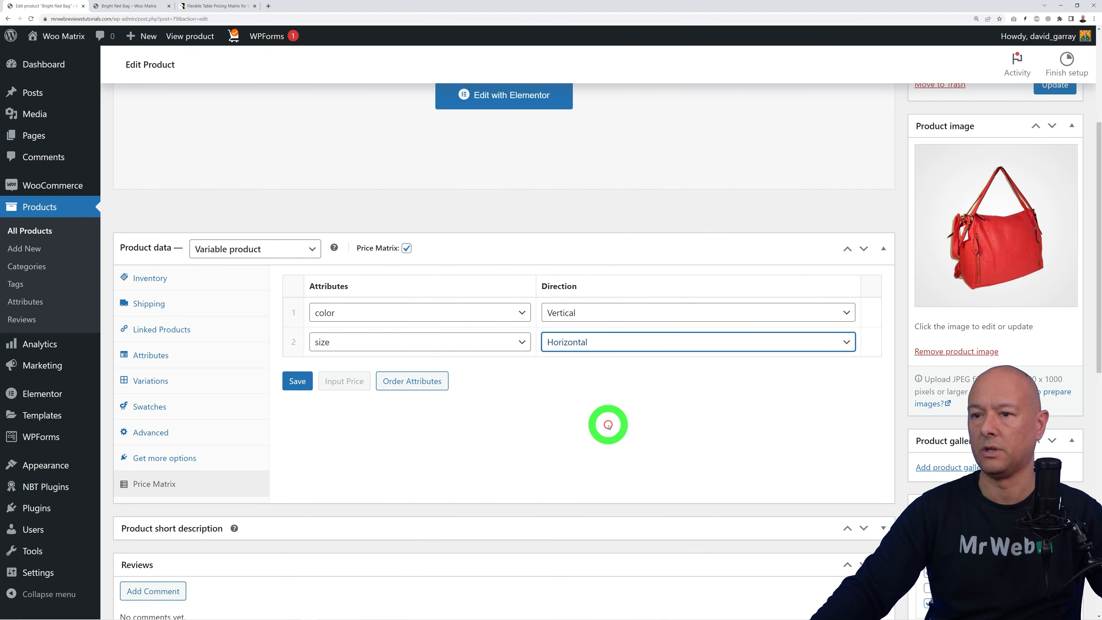
click(297, 380)
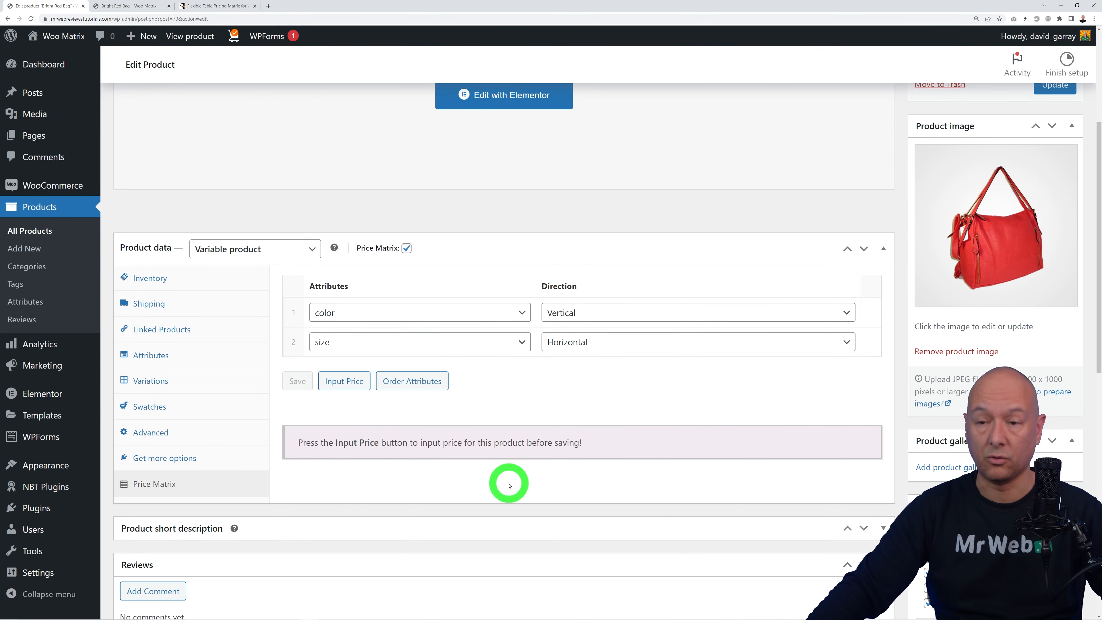
Expand all variations of the product and review their size, price and stock settings
click(161, 381)
click(846, 315)
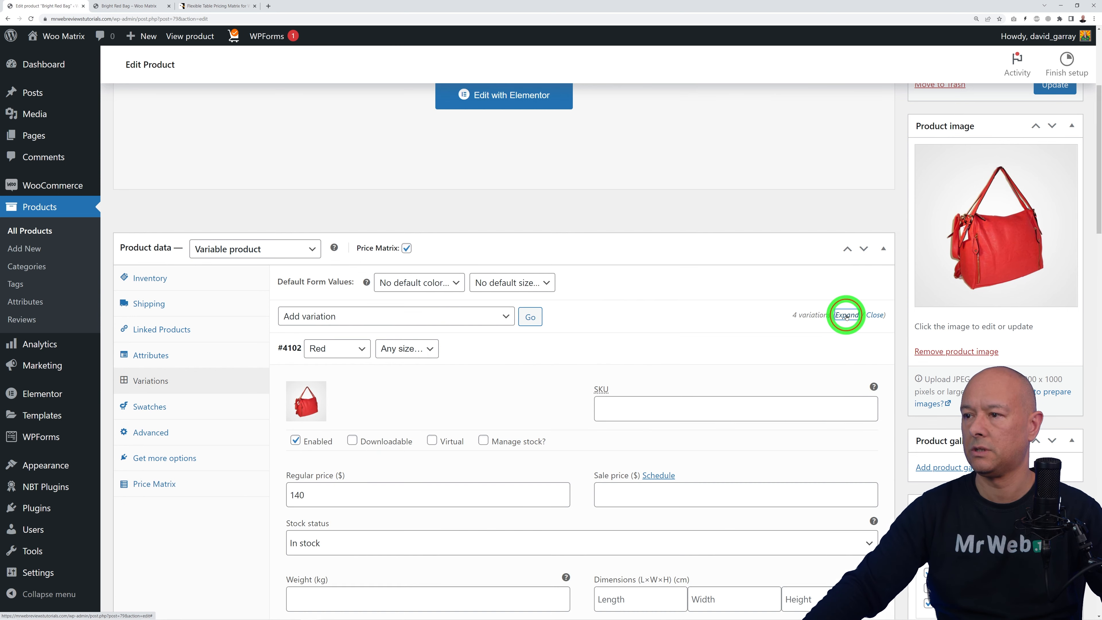
scroll(529, 356, down, 2)
scroll(529, 357, down, 3)
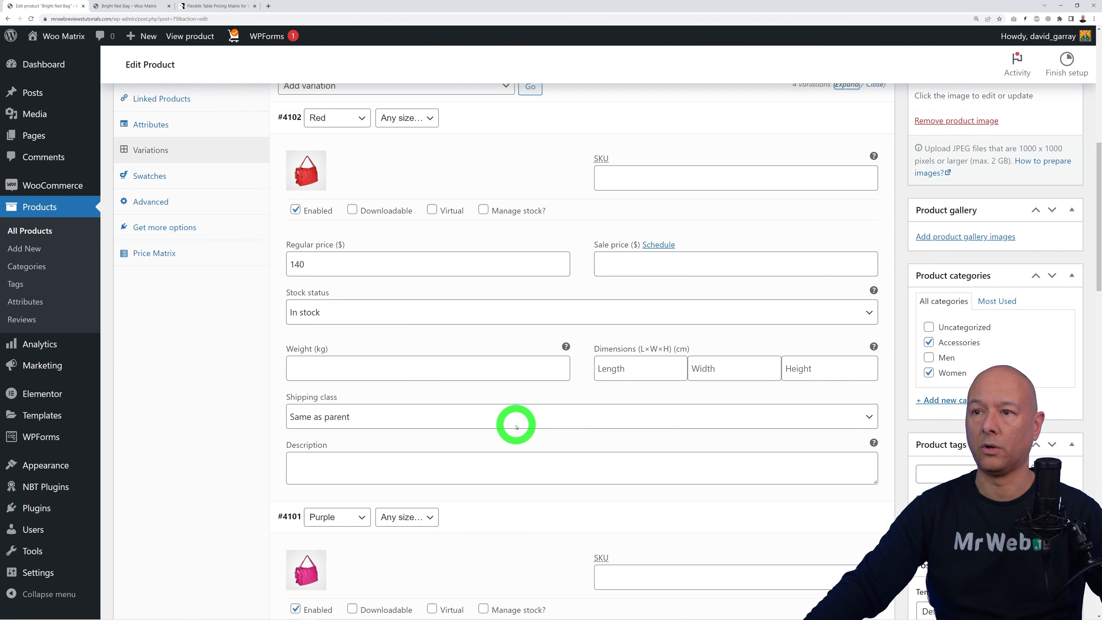
Delete all existing variations of the product and confirm the deletion
scroll(517, 427, up, 6)
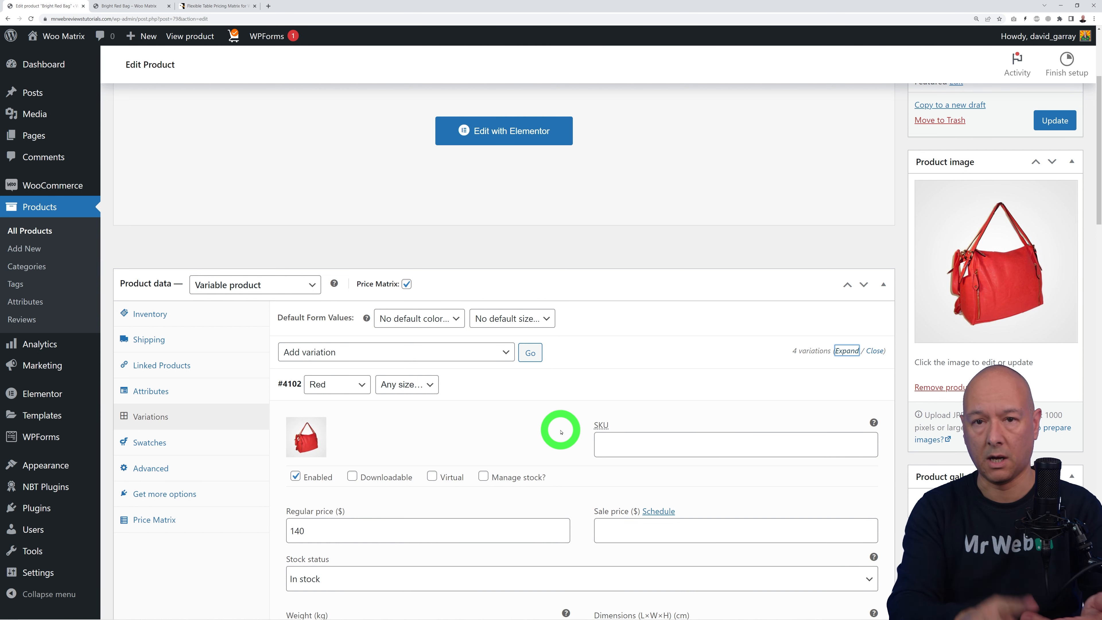
scroll(561, 432, down, 8)
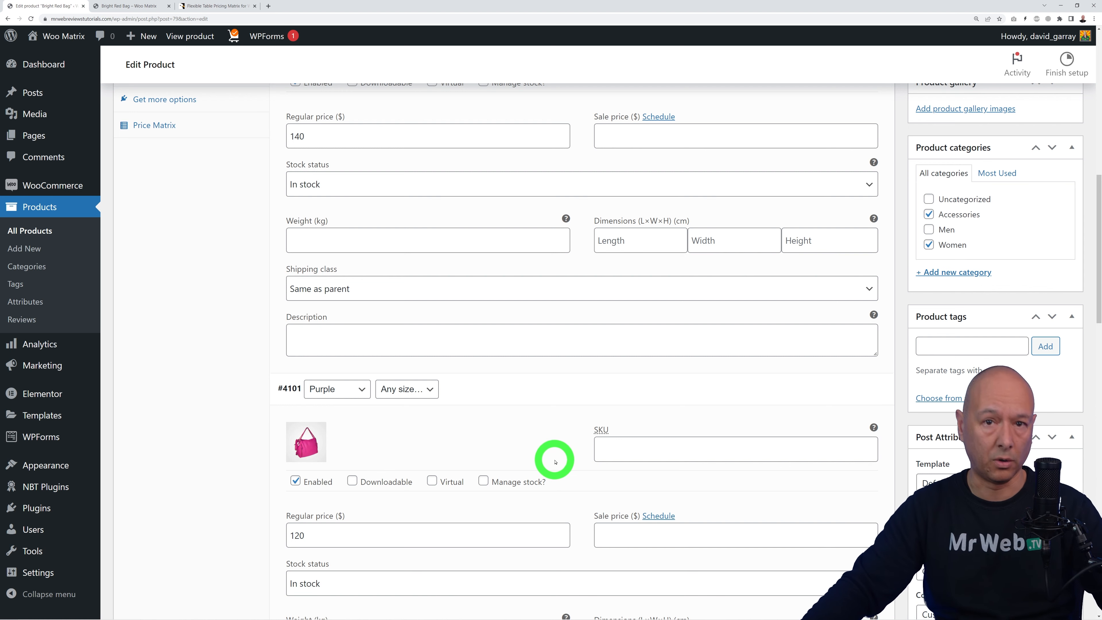
scroll(559, 459, up, 3)
scroll(557, 459, up, 2)
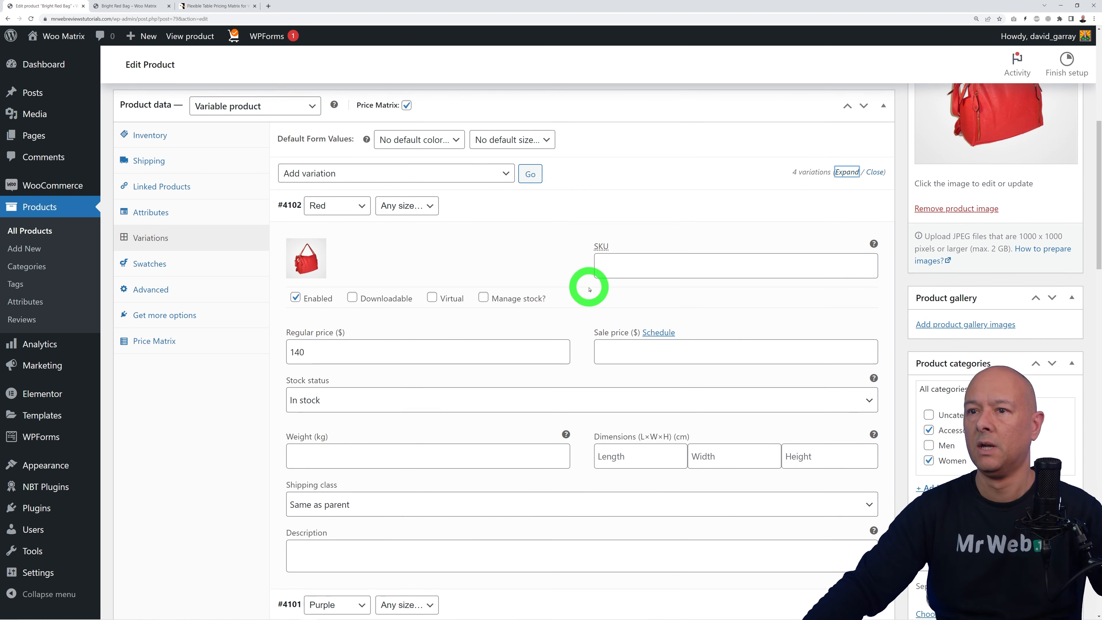
scroll(585, 285, up, 1)
click(506, 210)
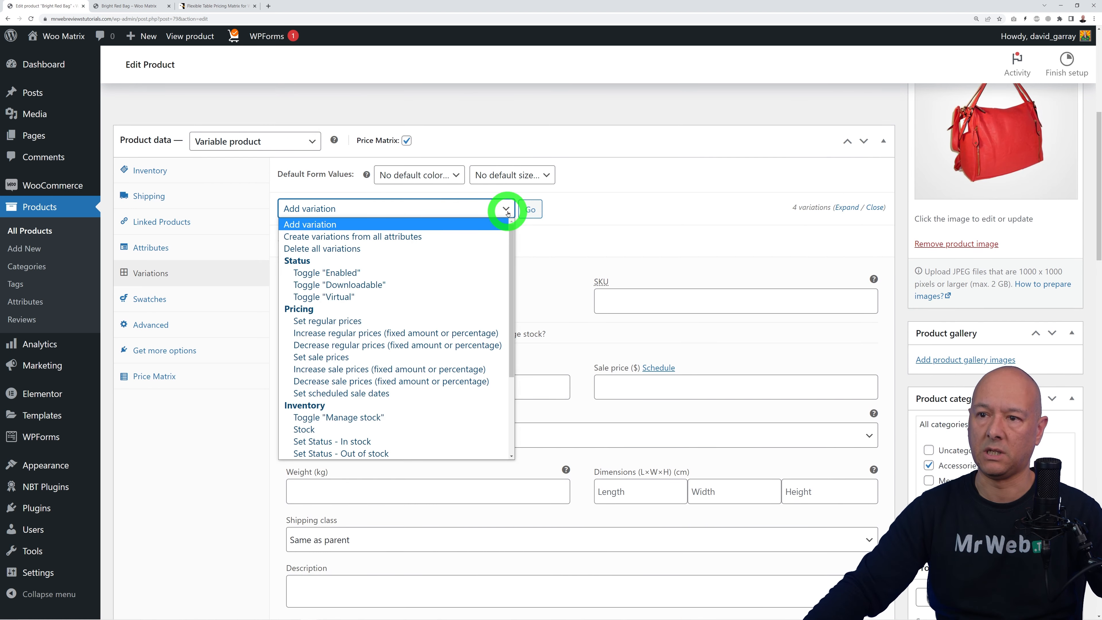
click(458, 248)
click(530, 210)
click(586, 66)
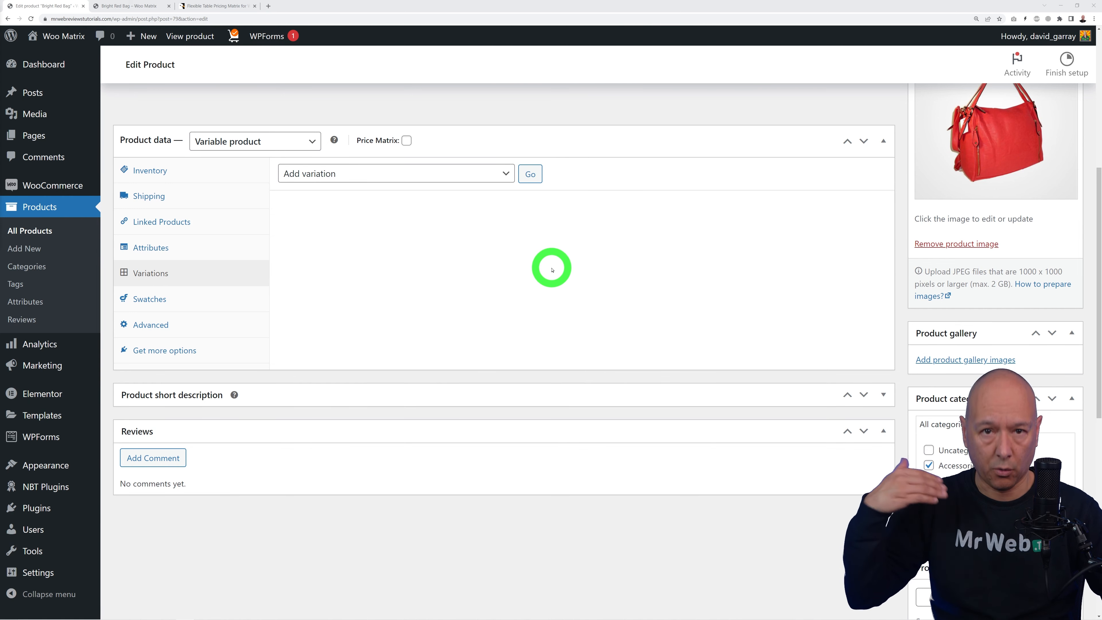
Create variations from all attributes for every color and size combination and confirm the generation
click(505, 174)
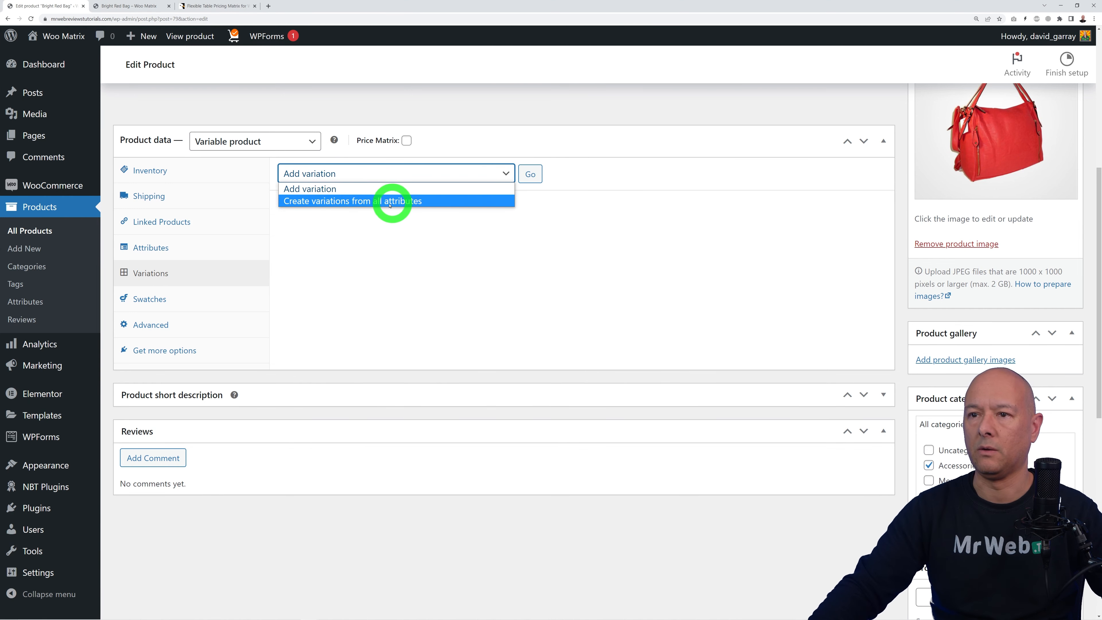
click(361, 201)
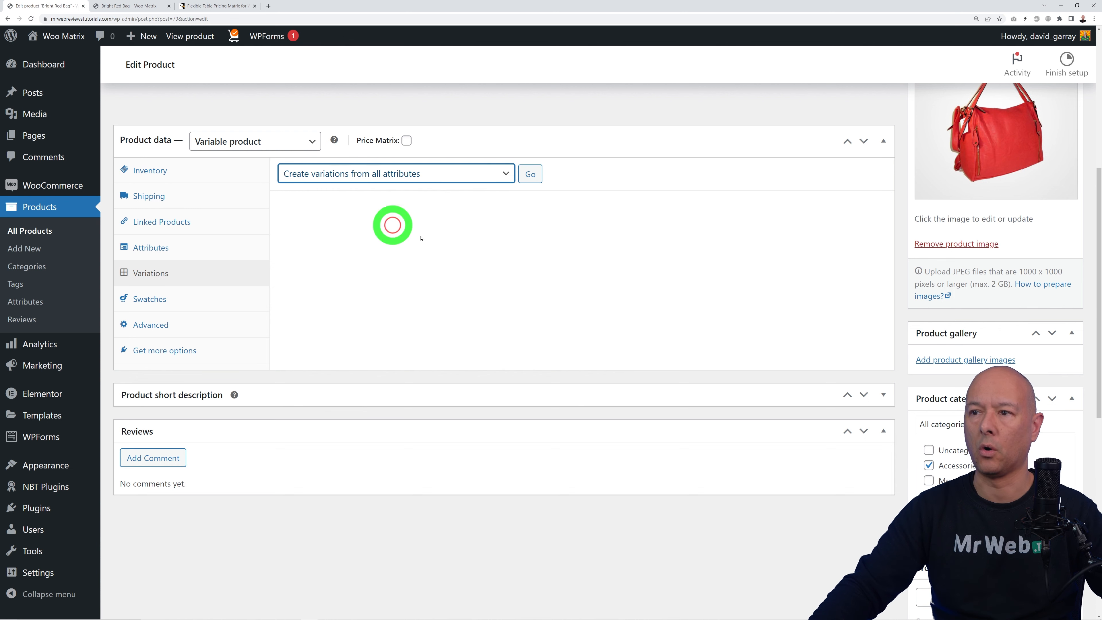
click(530, 174)
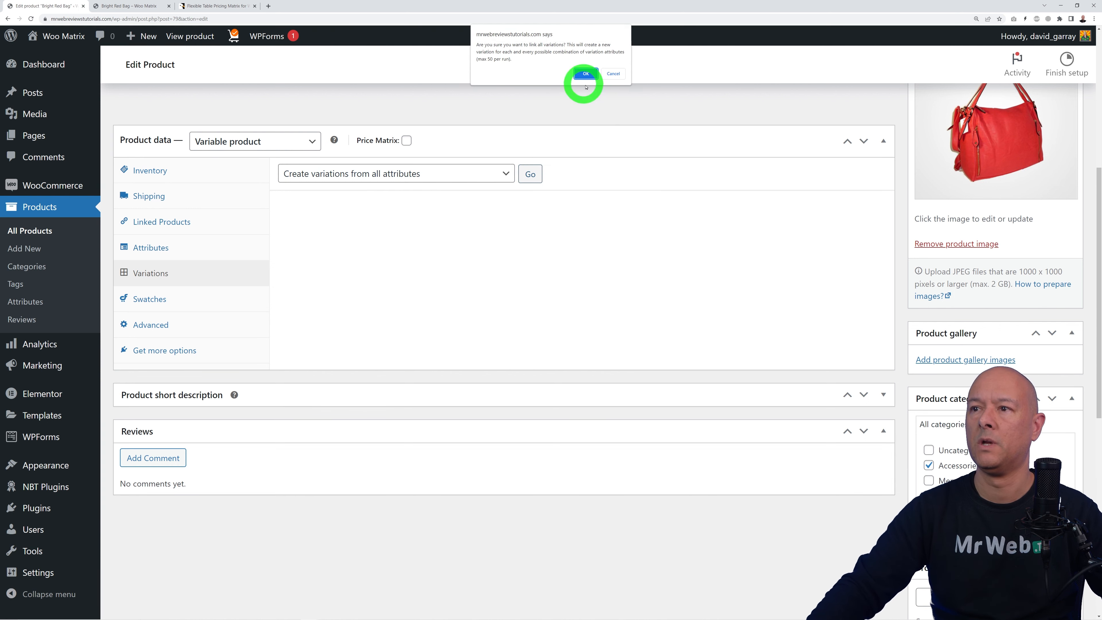
click(585, 75)
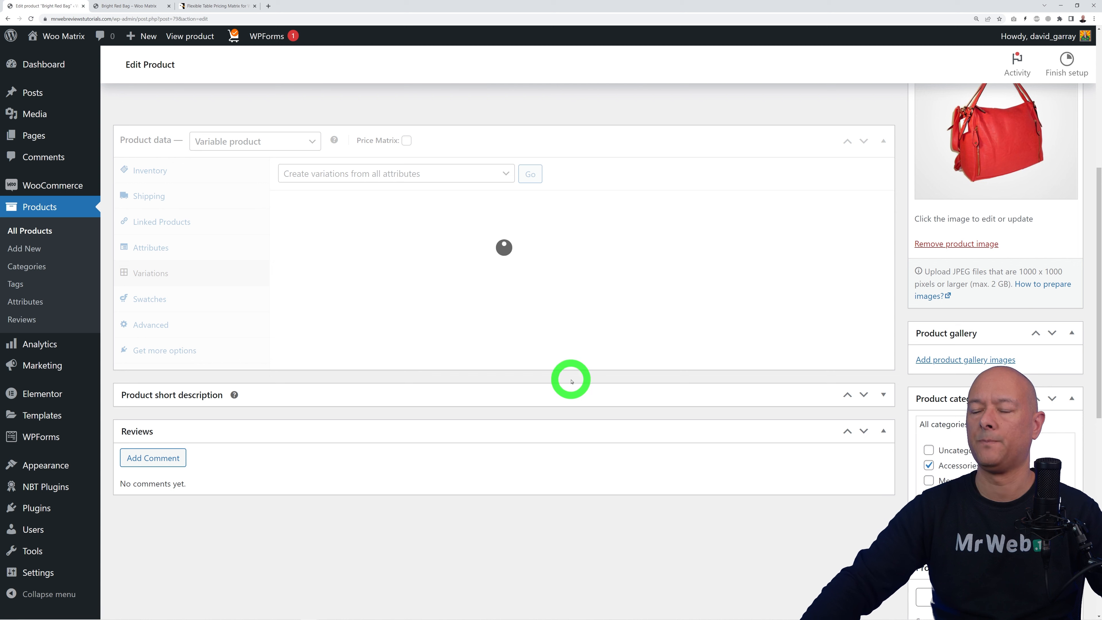
click(613, 60)
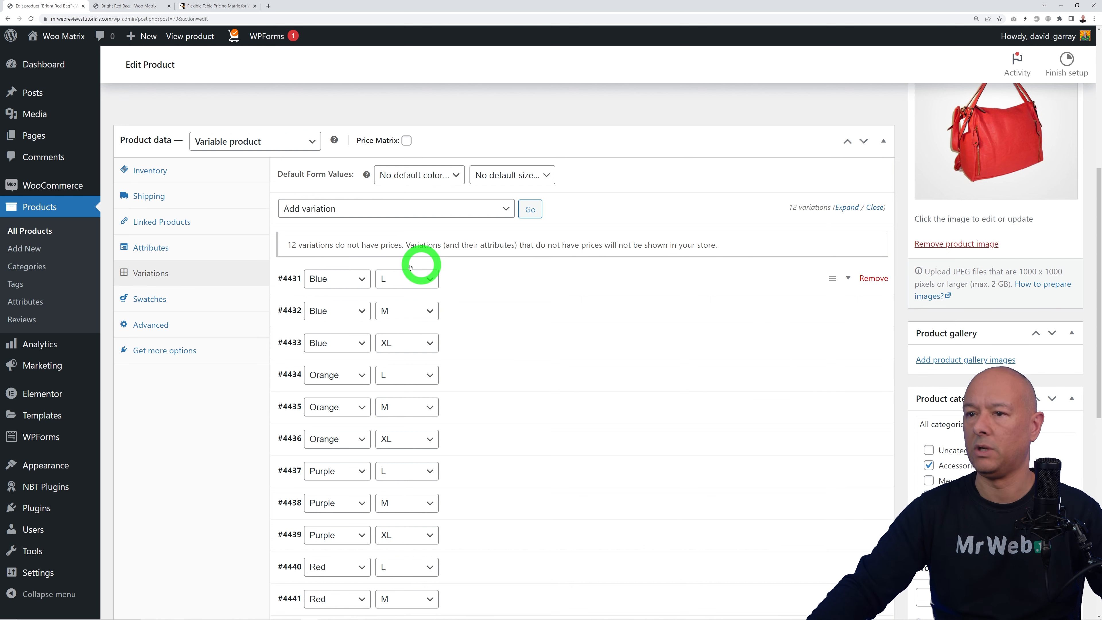
Set the variations' regular prices to 12 for size L, 10 for M and 16 for XL in every color, and save the changes
click(854, 213)
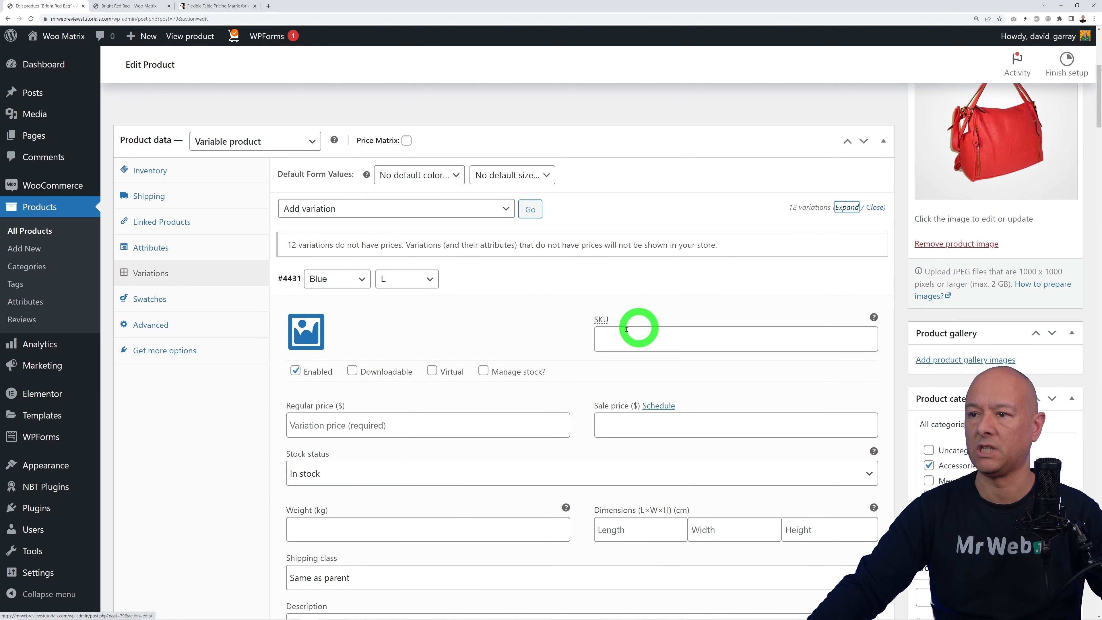
scroll(651, 325, down, 3)
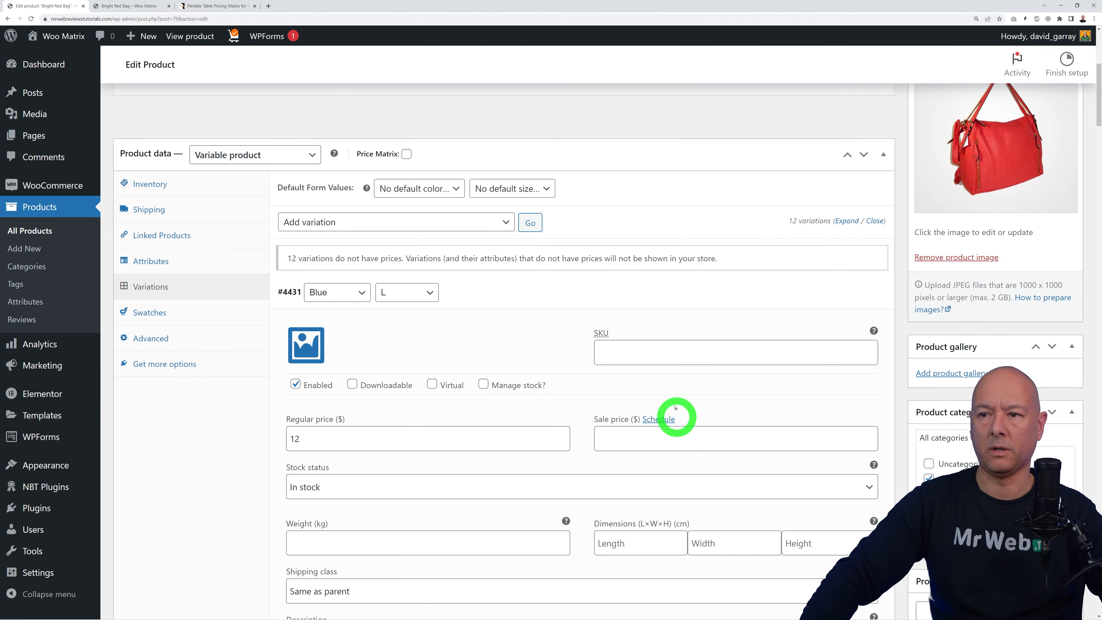
scroll(438, 410, down, 15)
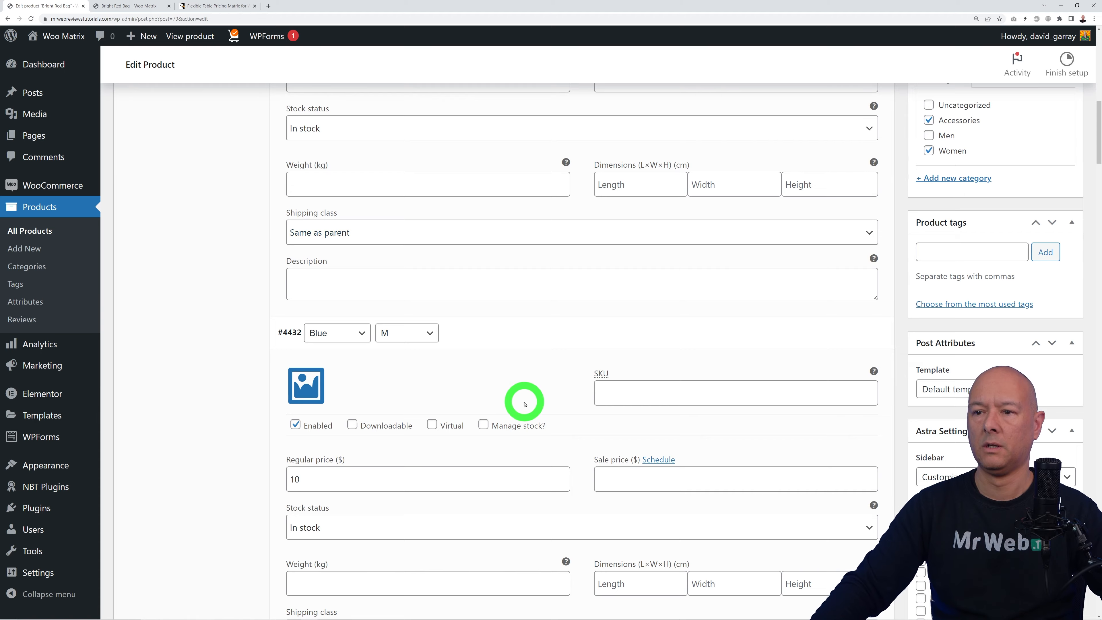
scroll(560, 369, down, 18)
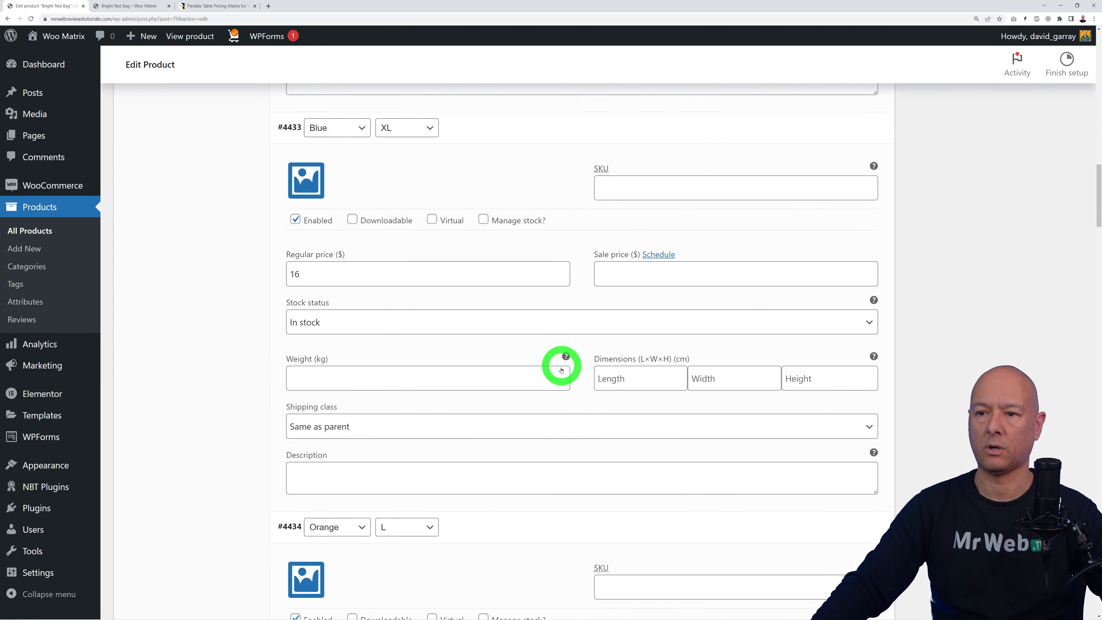
scroll(560, 370, down, 20)
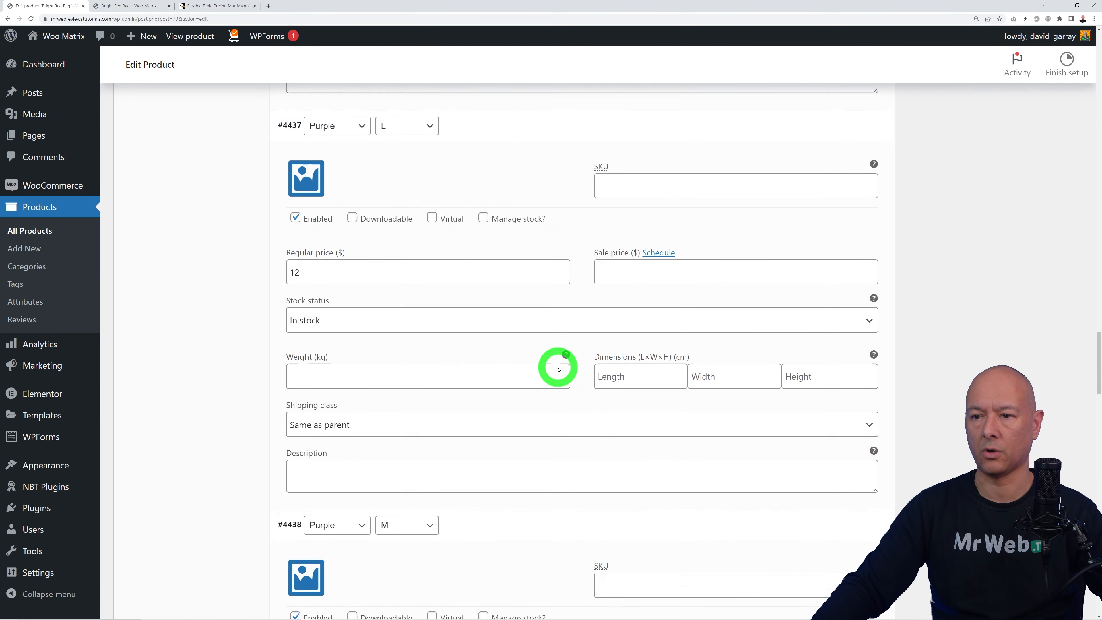
scroll(557, 370, down, 20)
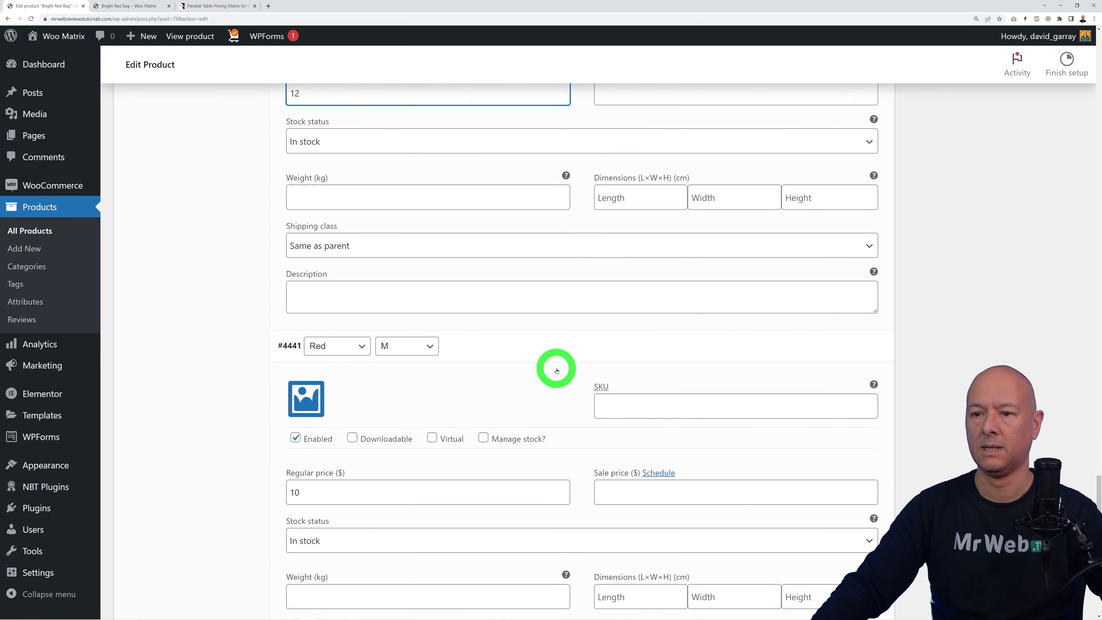
scroll(557, 370, down, 5)
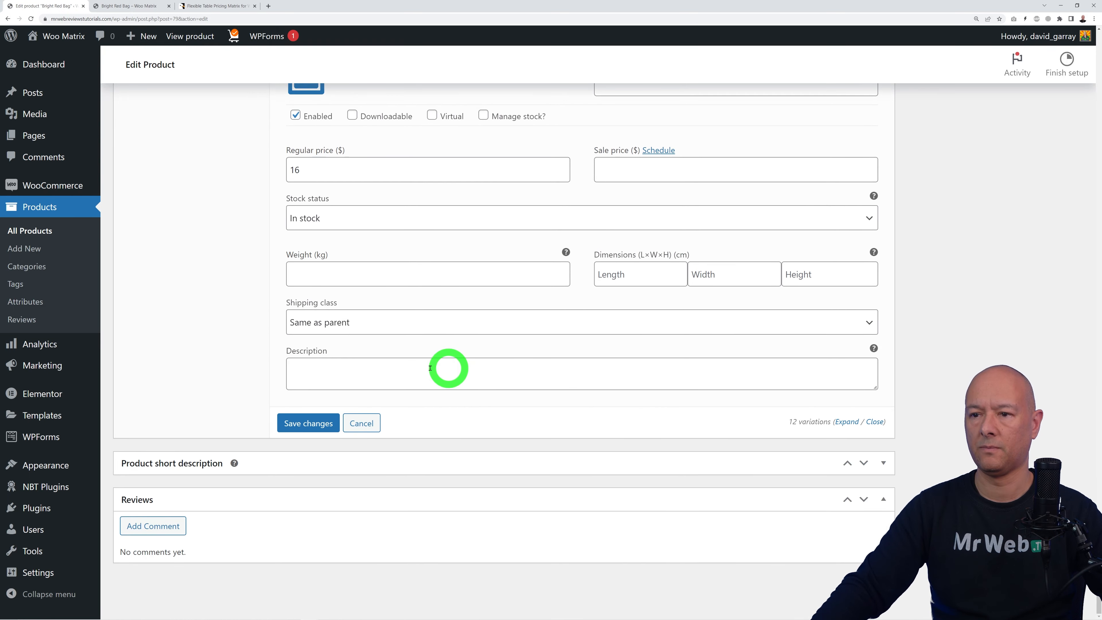
click(314, 423)
Update the product and reload the Bright Red Bag page in the store
scroll(1021, 338, up, 15)
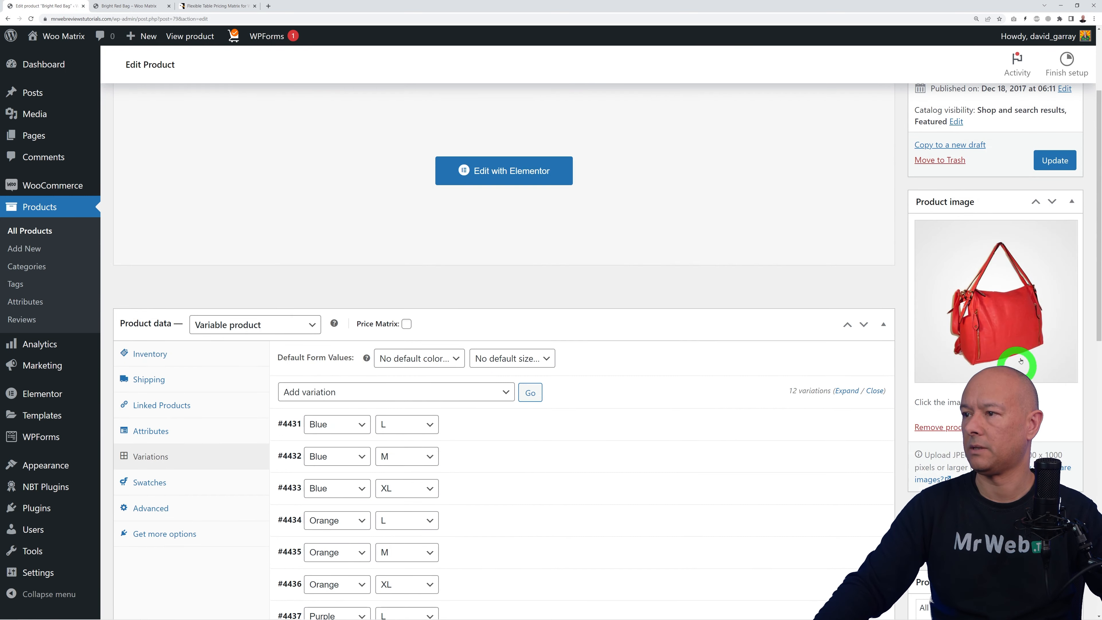
click(1053, 267)
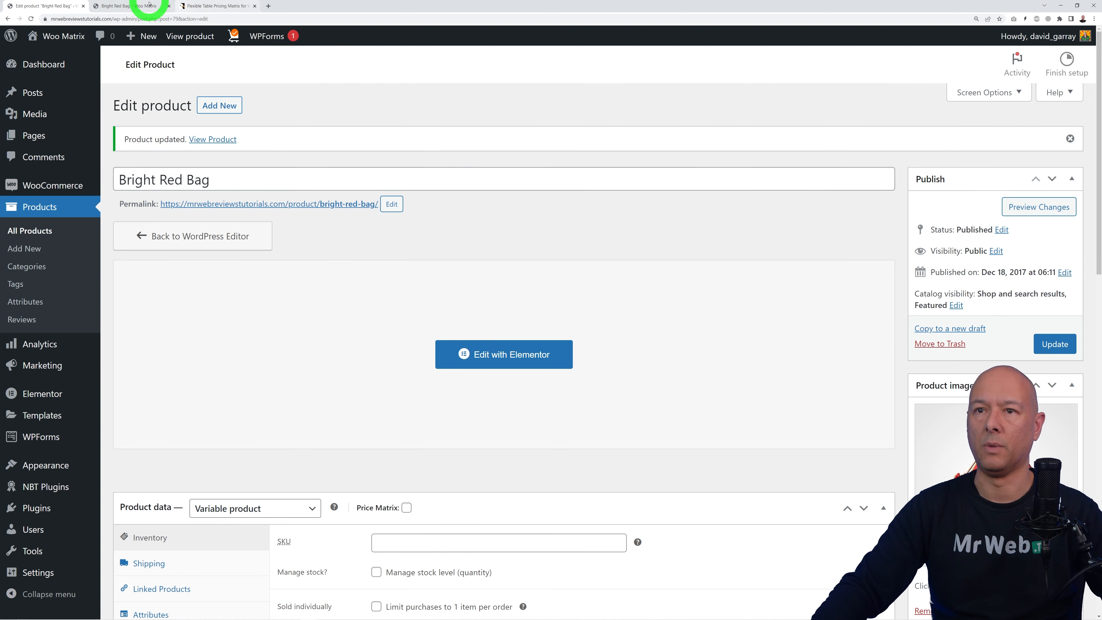
click(150, 5)
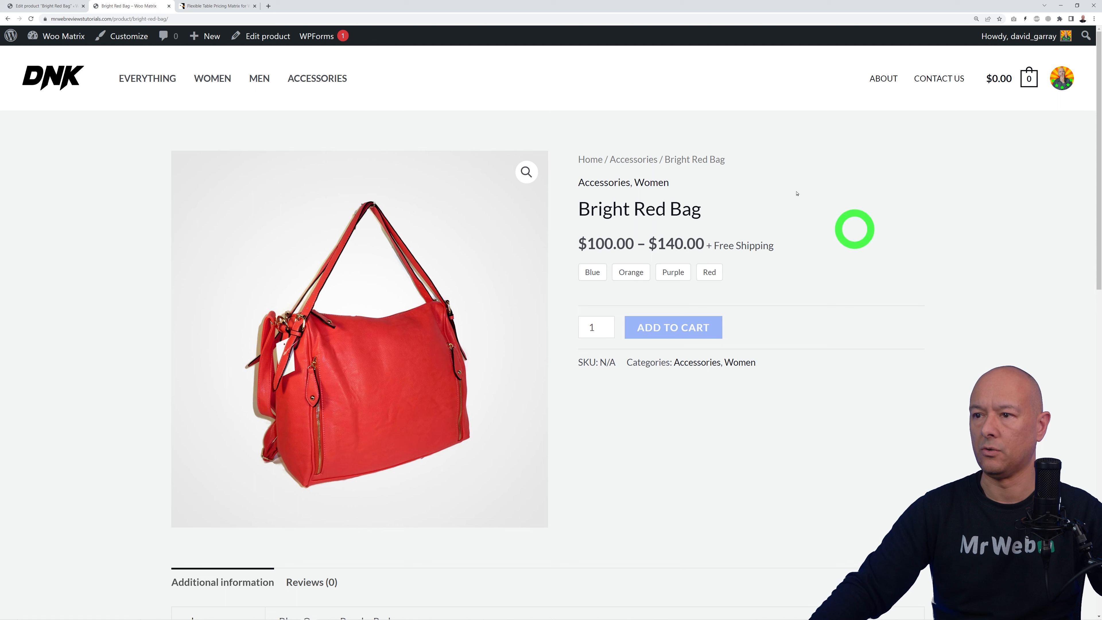
click(31, 18)
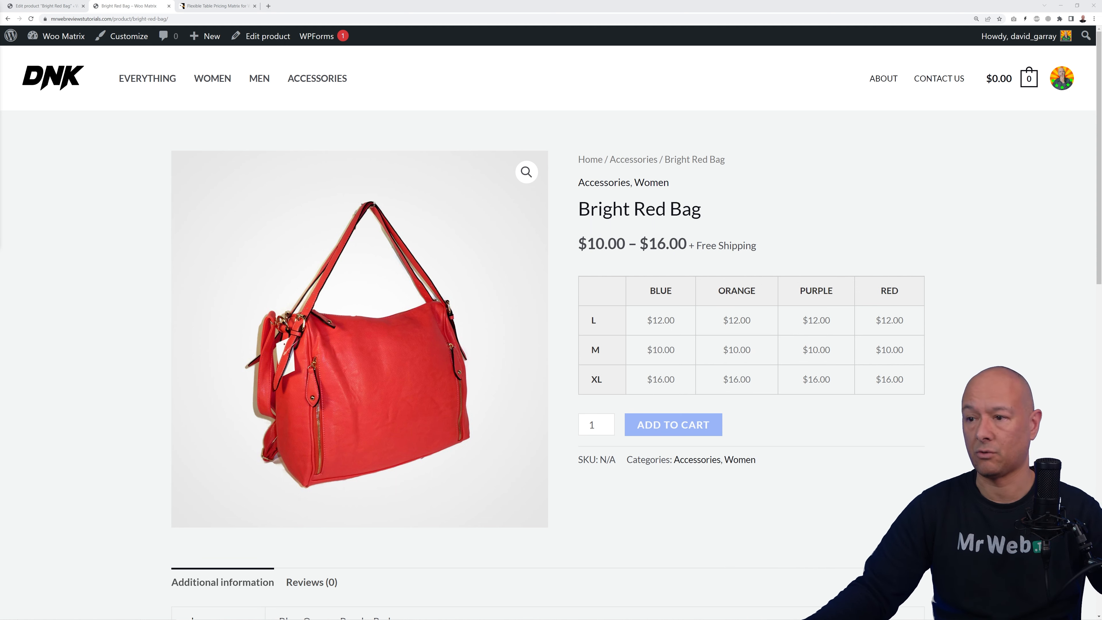
Preview combinations in the price matrix, select the red bag in size L and add it to the cart
mouse_move(745, 382)
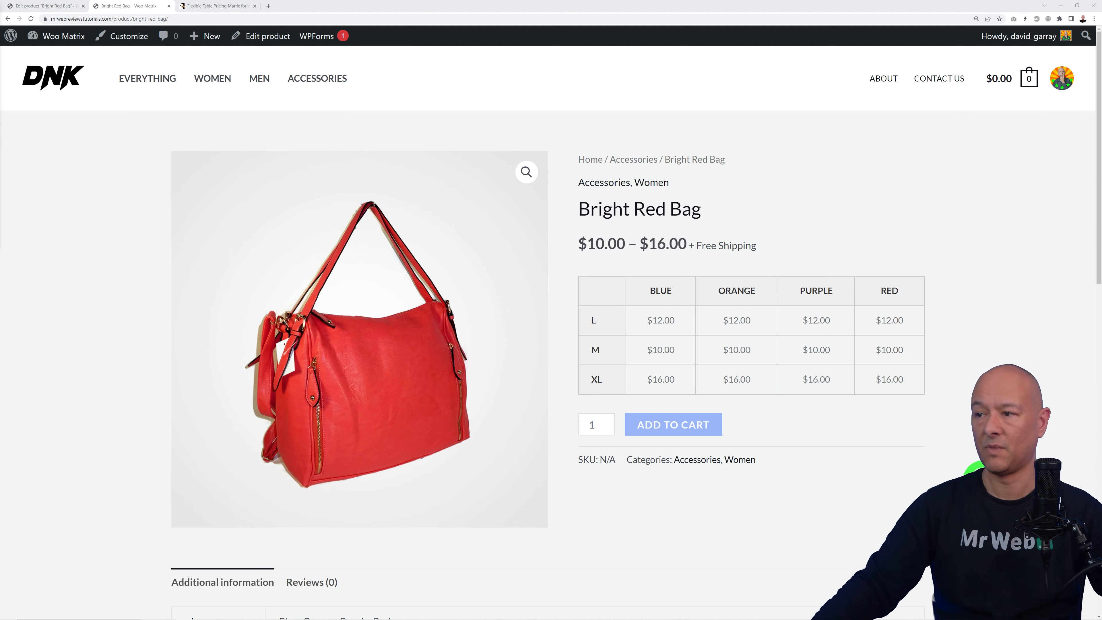
mouse_move(898, 329)
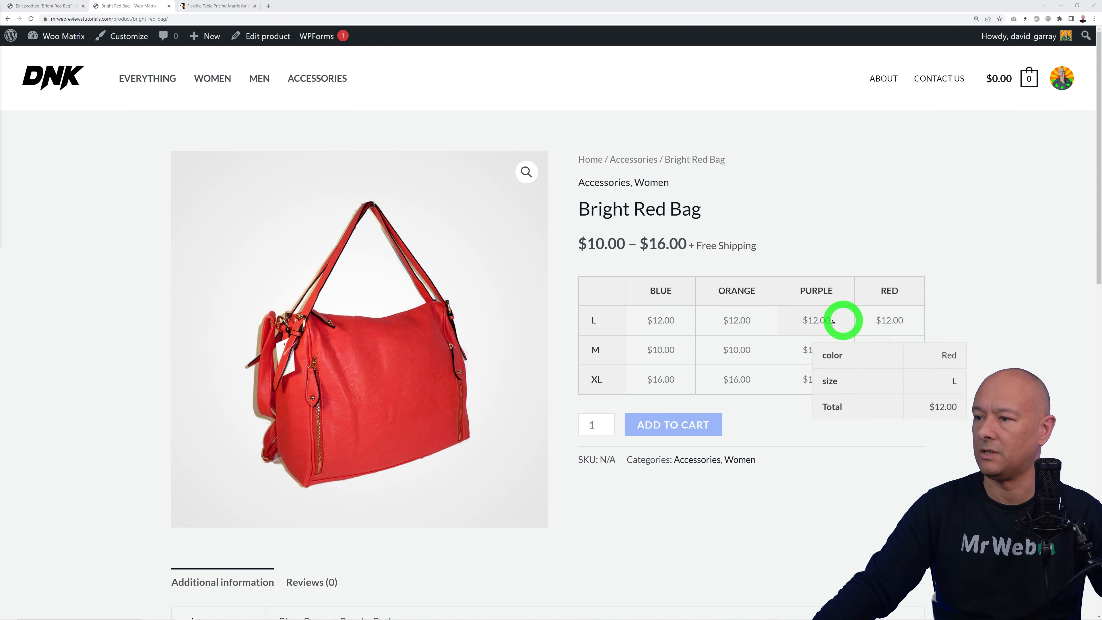
mouse_move(750, 322)
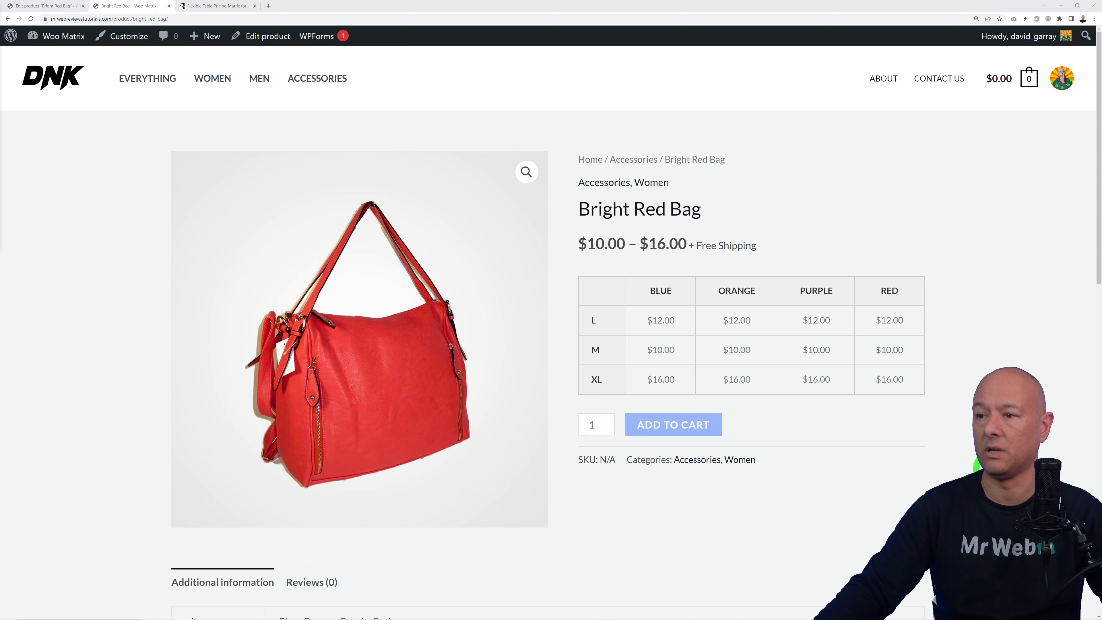
click(889, 319)
click(665, 456)
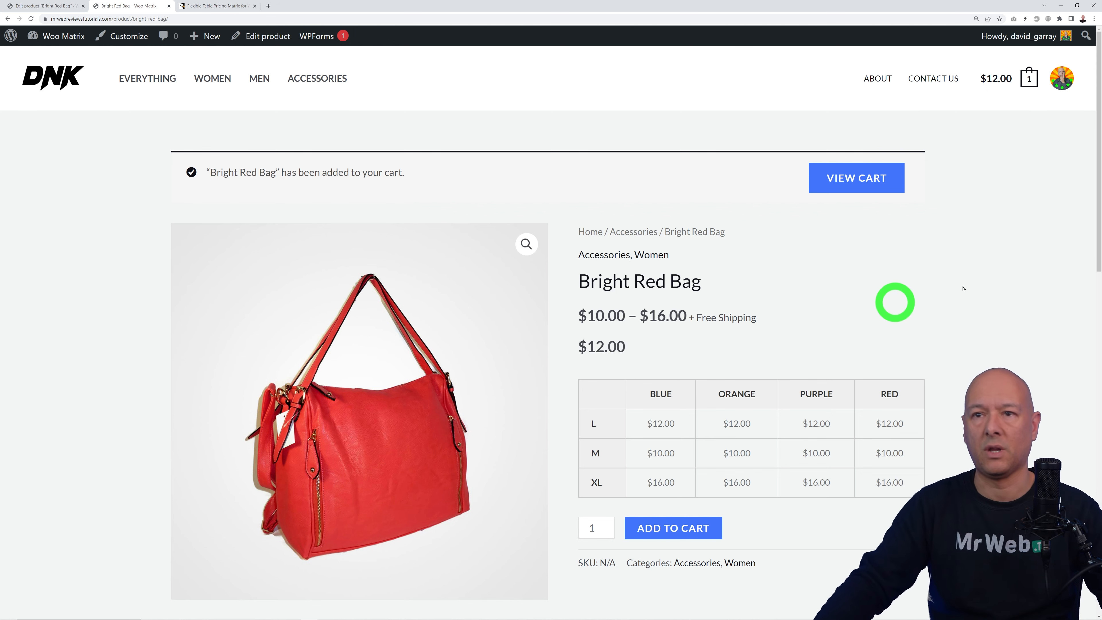
Return to the Bright Red Bag product editor and add the Material attribute to the product
click(48, 6)
scroll(743, 457, down, 6)
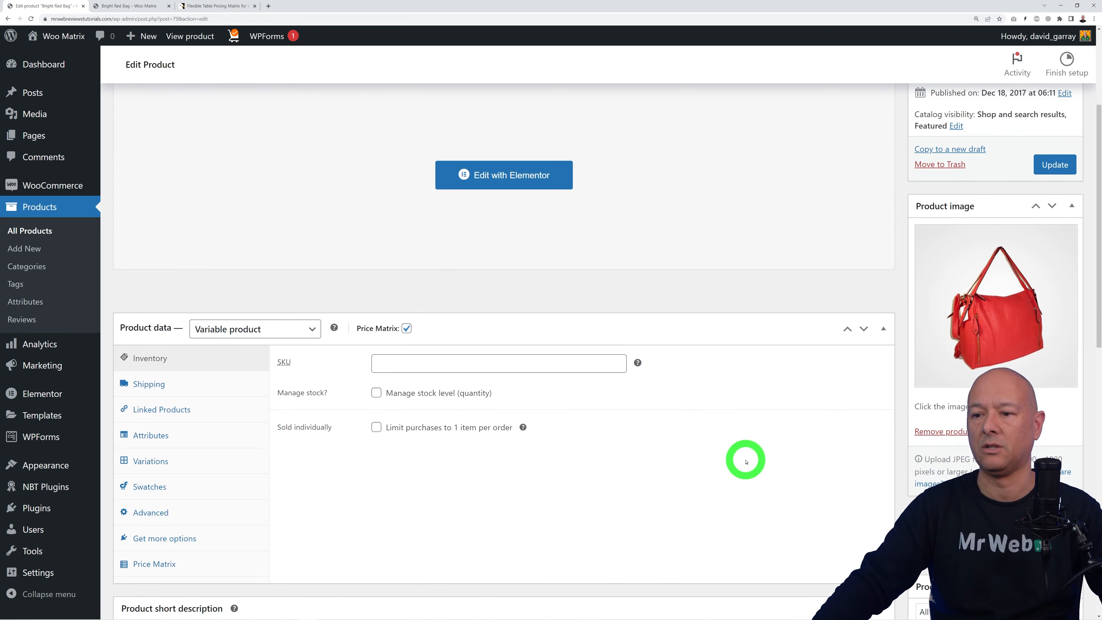
click(170, 338)
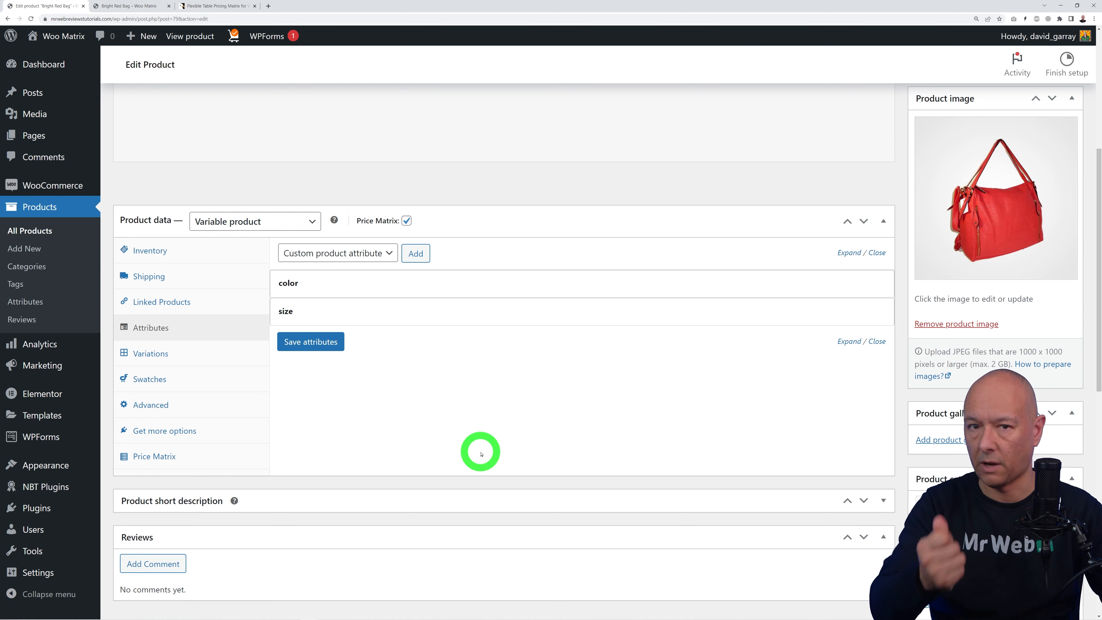
click(384, 254)
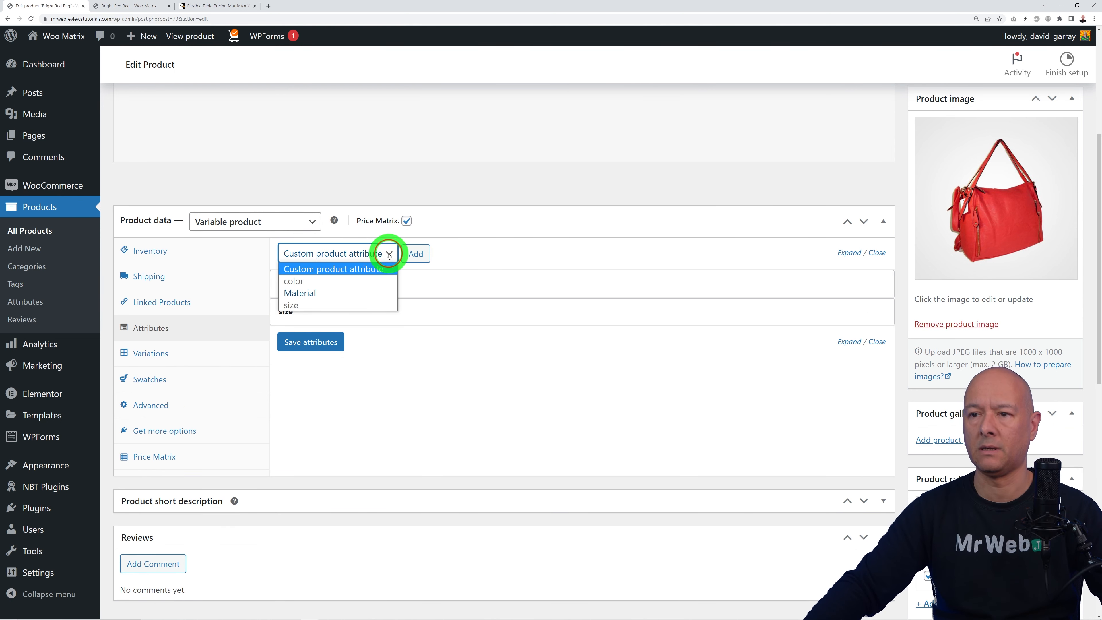
click(311, 293)
click(416, 253)
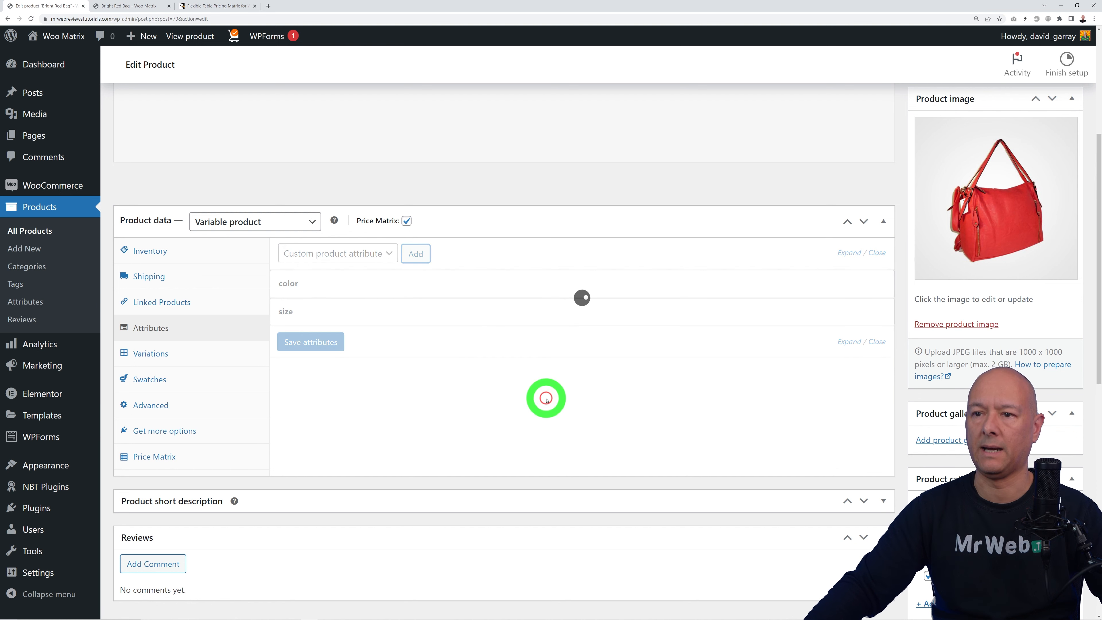
Assign the values Leather and Fabric to the Material attribute, mark it as used for variations, and save the attributes
click(497, 385)
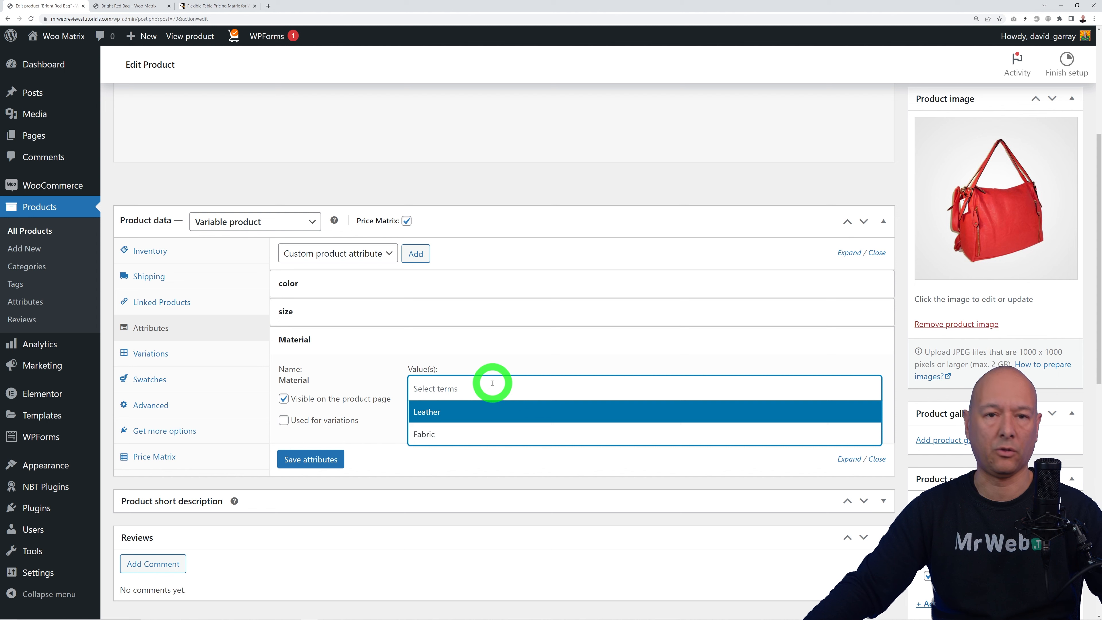
click(454, 416)
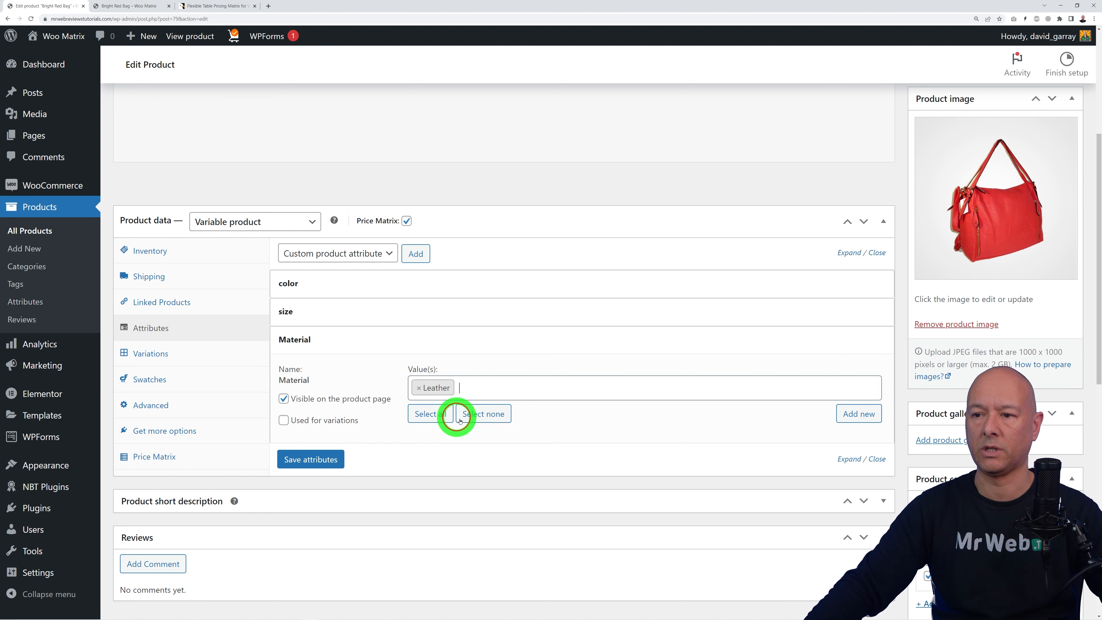
click(516, 386)
click(469, 453)
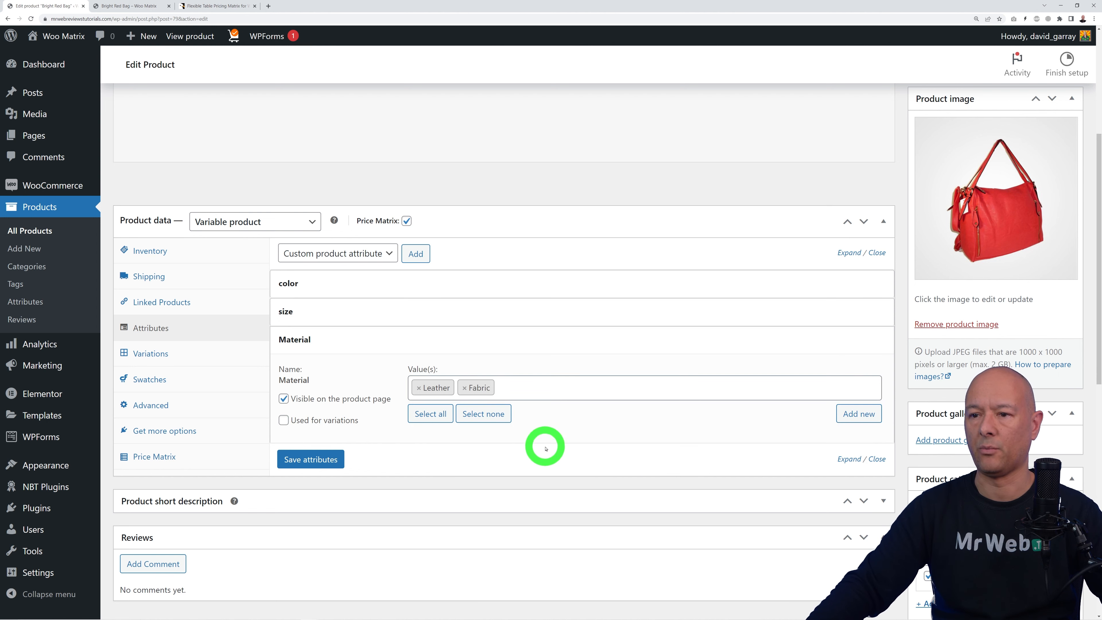
click(283, 419)
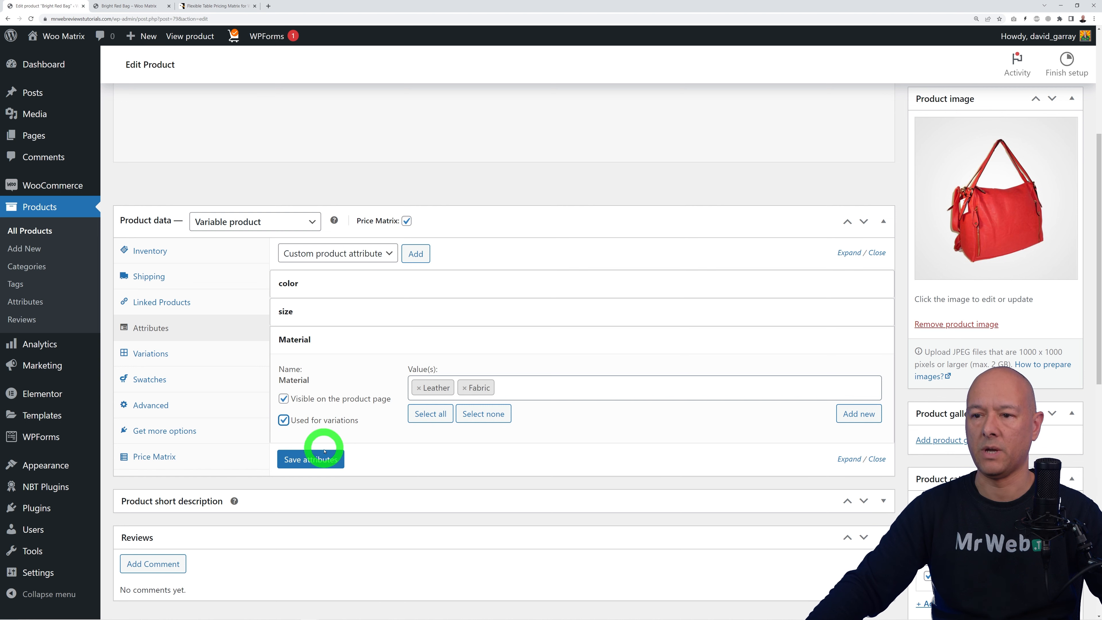
click(344, 461)
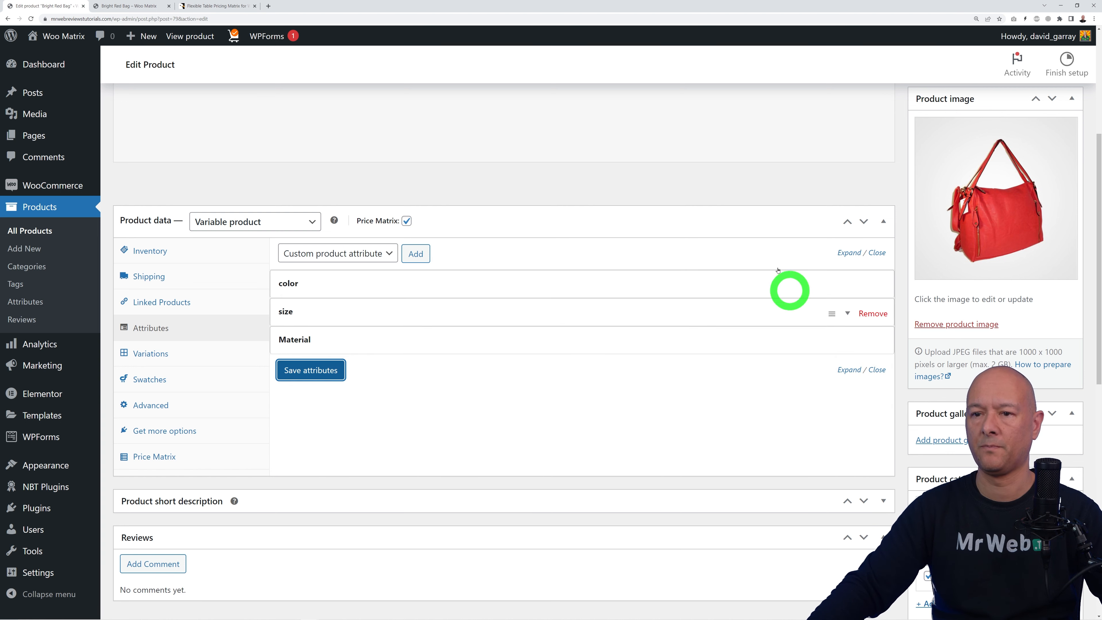
Delete all existing variations of the Bright Red Bag and confirm both warnings
click(161, 356)
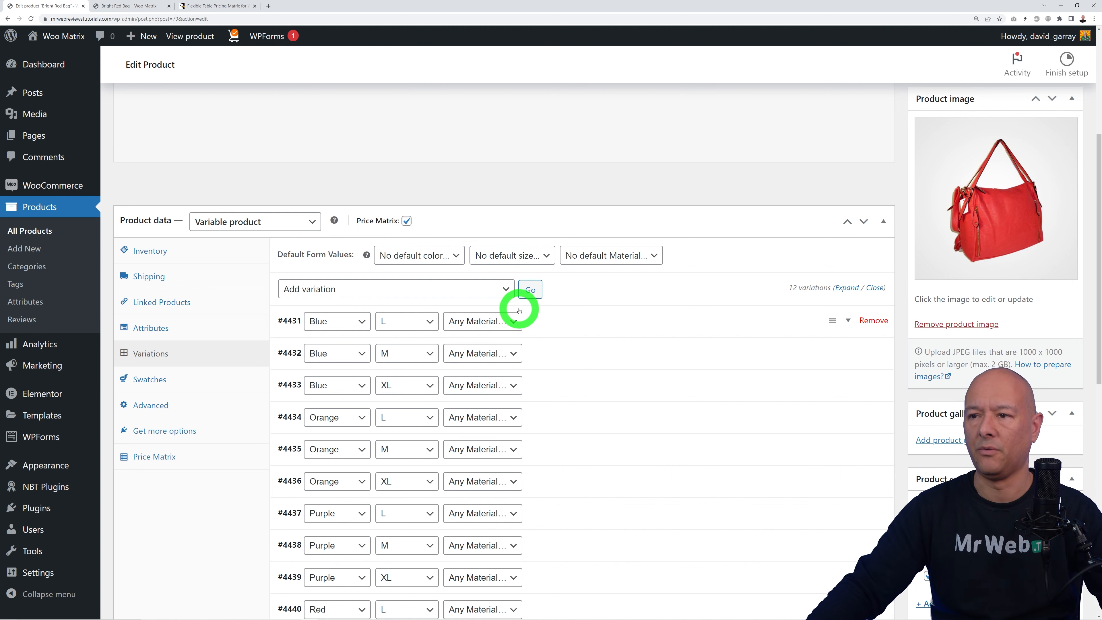
click(504, 291)
click(455, 334)
click(533, 293)
click(586, 64)
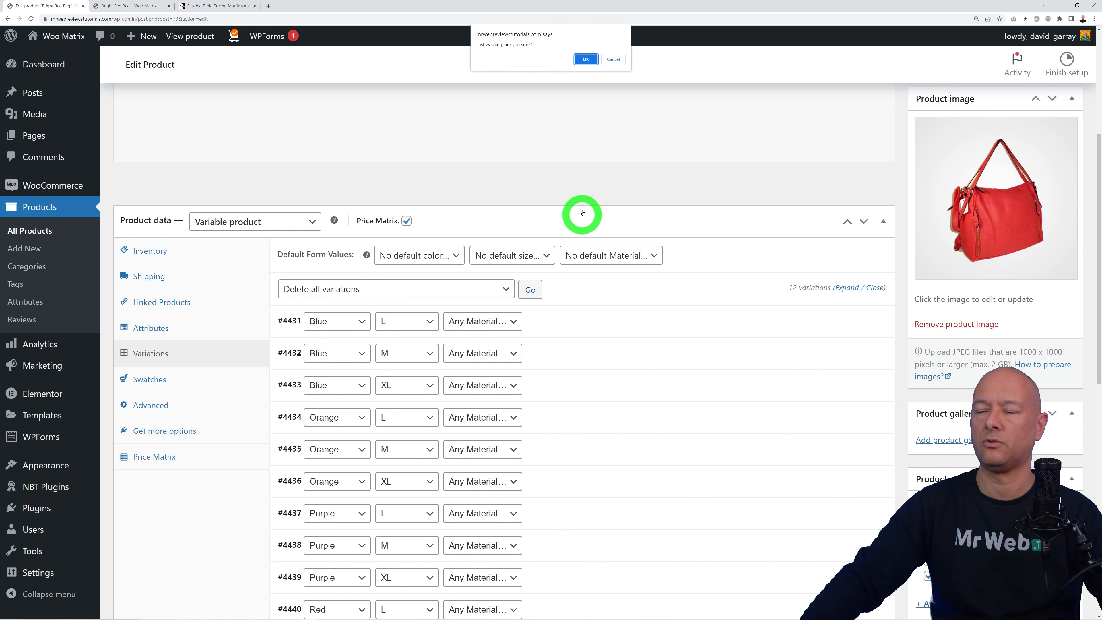
click(587, 65)
Create new variations of the Bright Red Bag from all attributes and confirm the generation
click(501, 282)
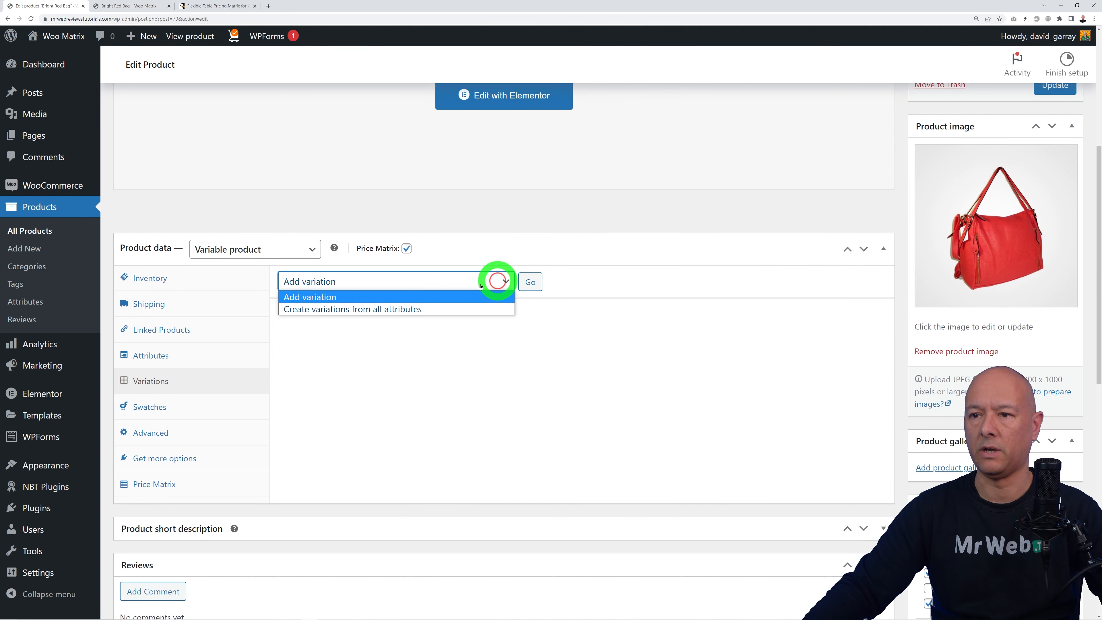
click(404, 309)
click(530, 282)
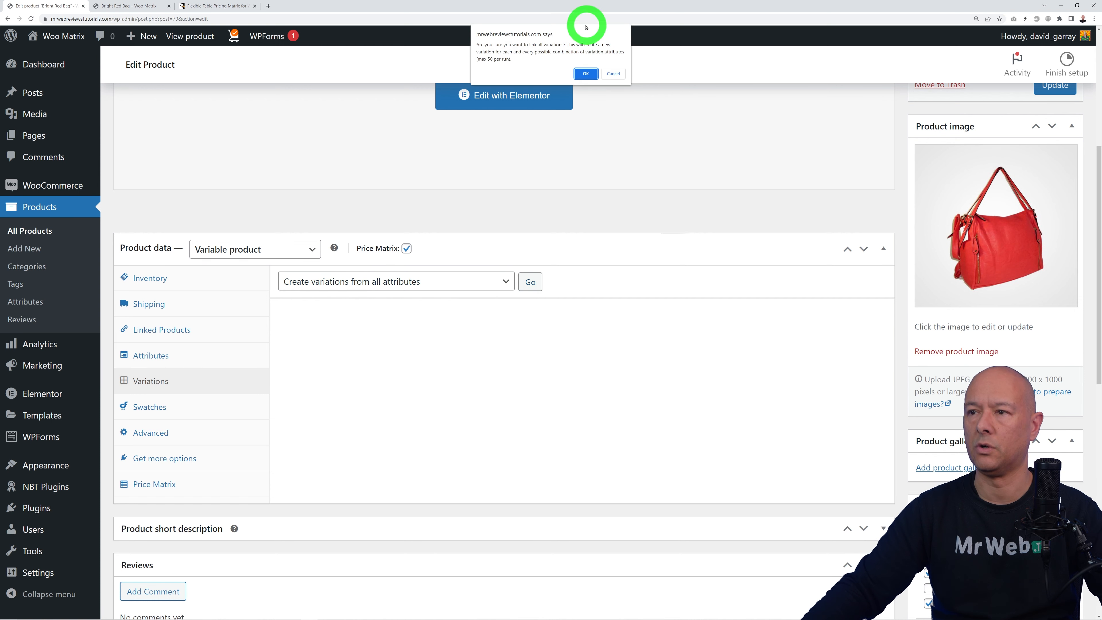
click(594, 76)
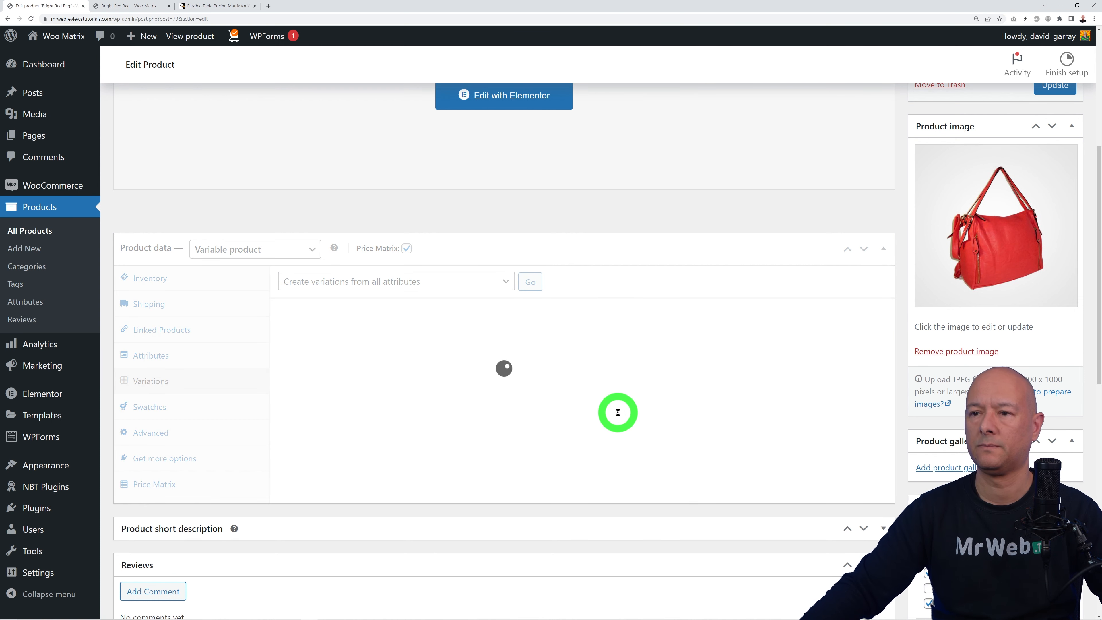
click(608, 56)
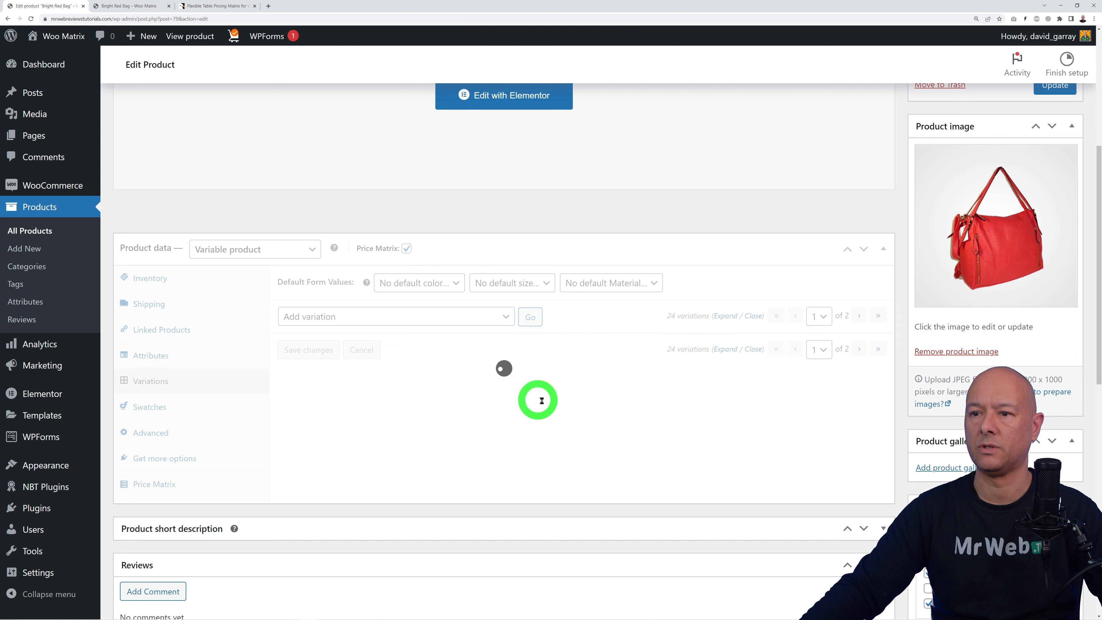
Set the regular price to $10 for the variations on the first page and save the variation changes
scroll(595, 394, down, 2)
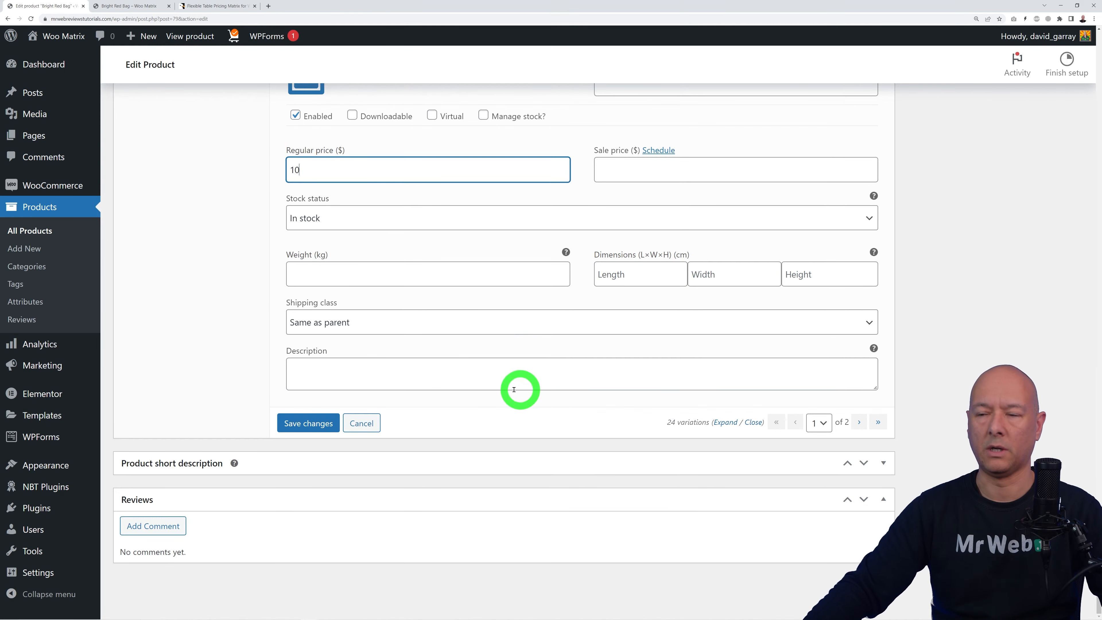
click(312, 424)
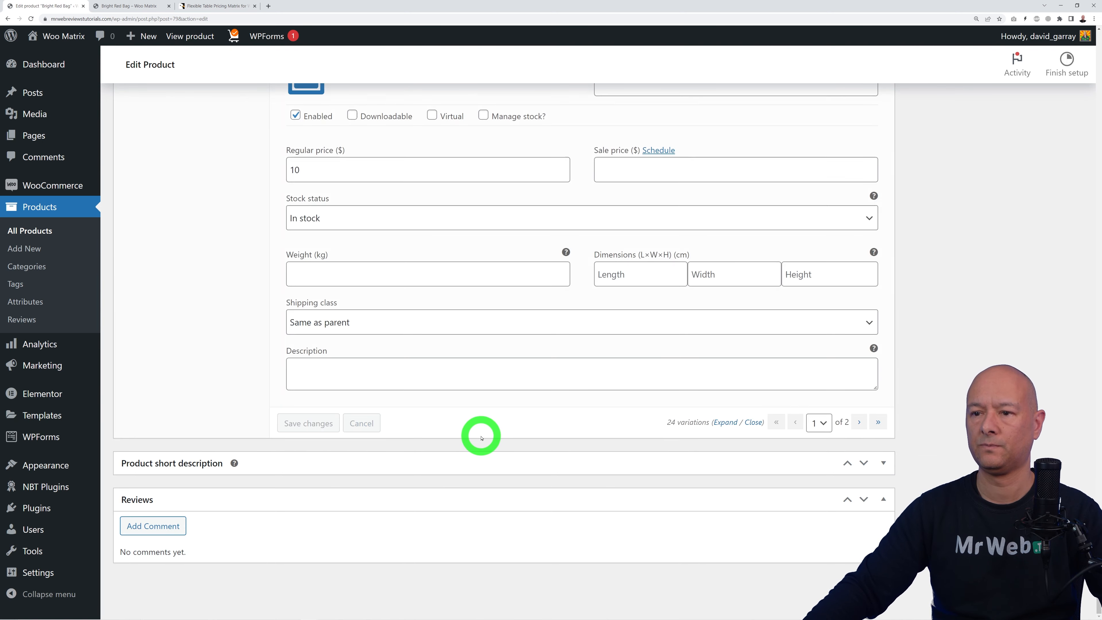
scroll(494, 436, up, 5)
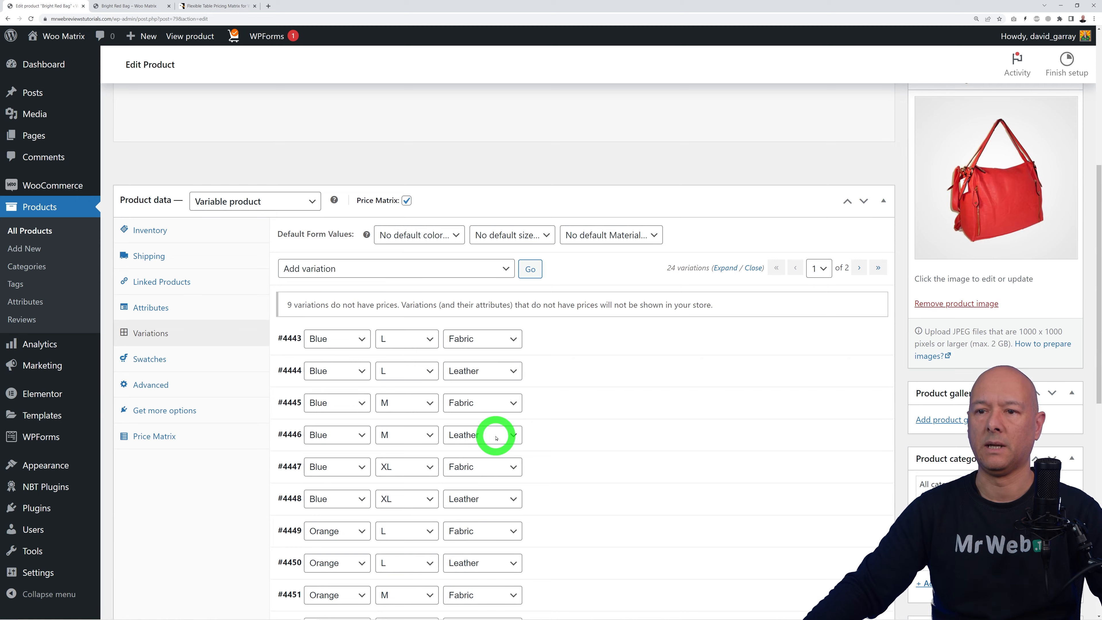
In the Travel Bag's price matrix, set Fabric Green M to 18, Fabric Red XL to 15 and Leather Blue M to 14, and save
click(176, 372)
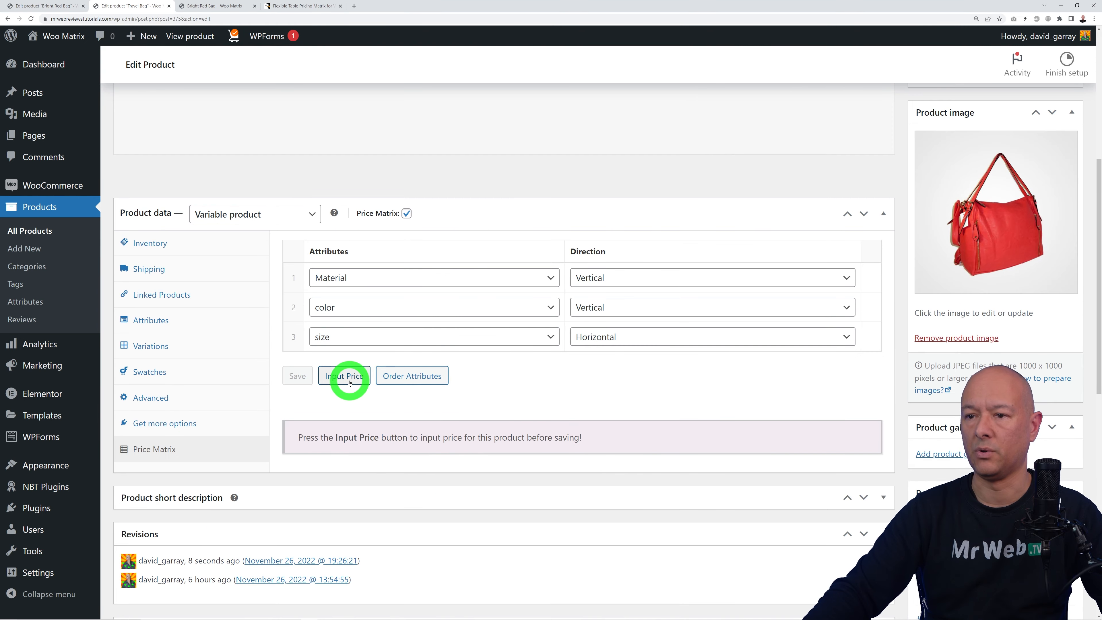
click(344, 376)
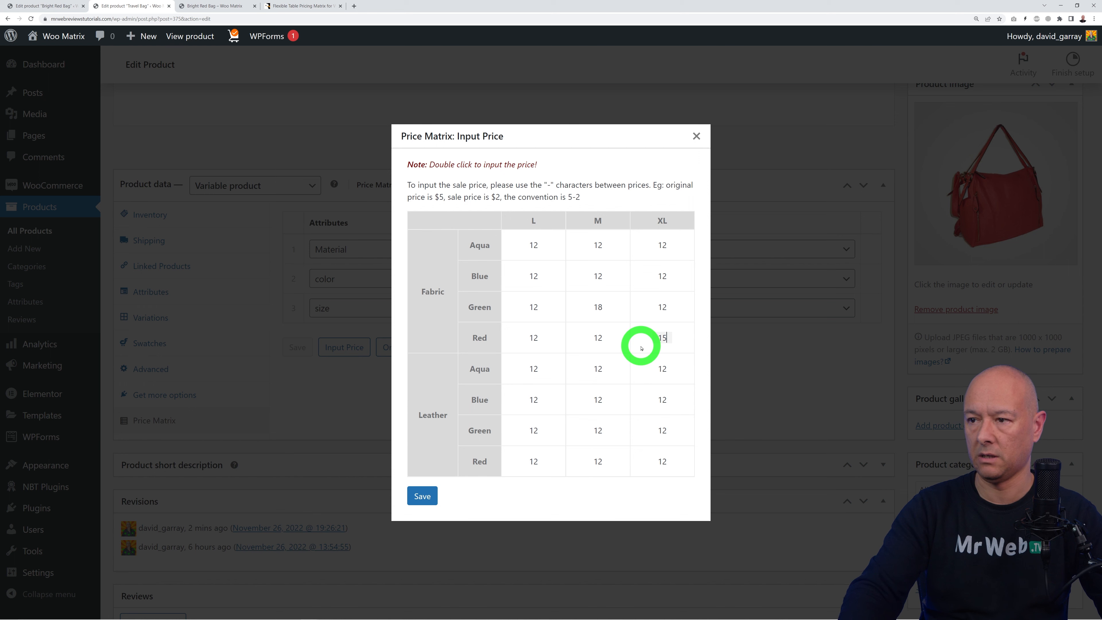
double_click(601, 401)
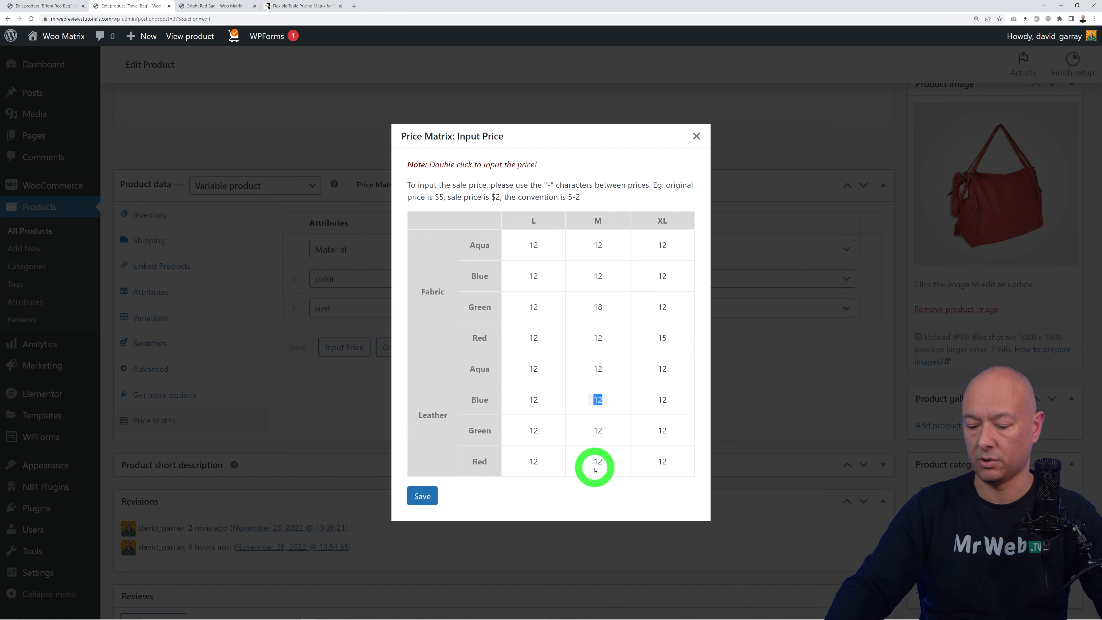
click(431, 497)
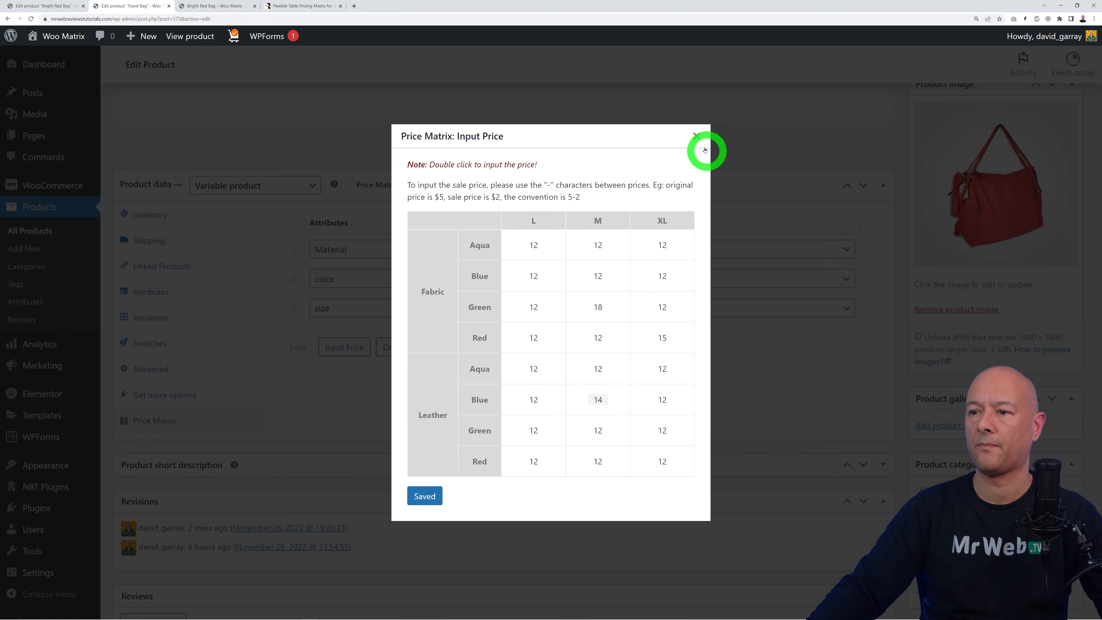
click(699, 140)
Update the Travel Bag product and preview its three-attribute price matrix in the store
scroll(816, 337, up, 8)
click(1052, 366)
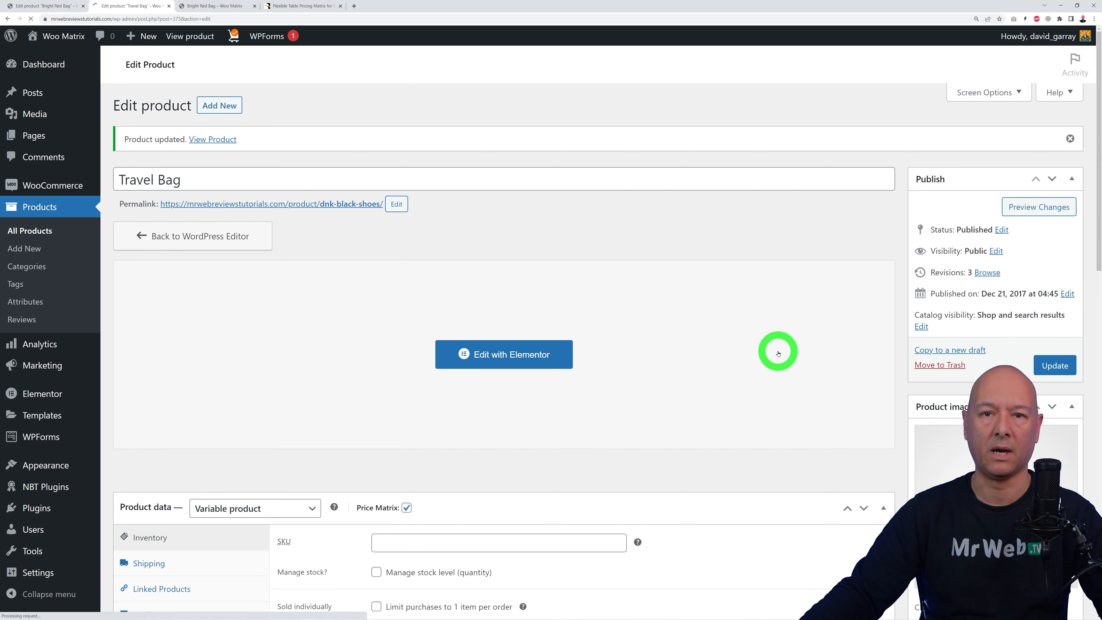
click(1054, 209)
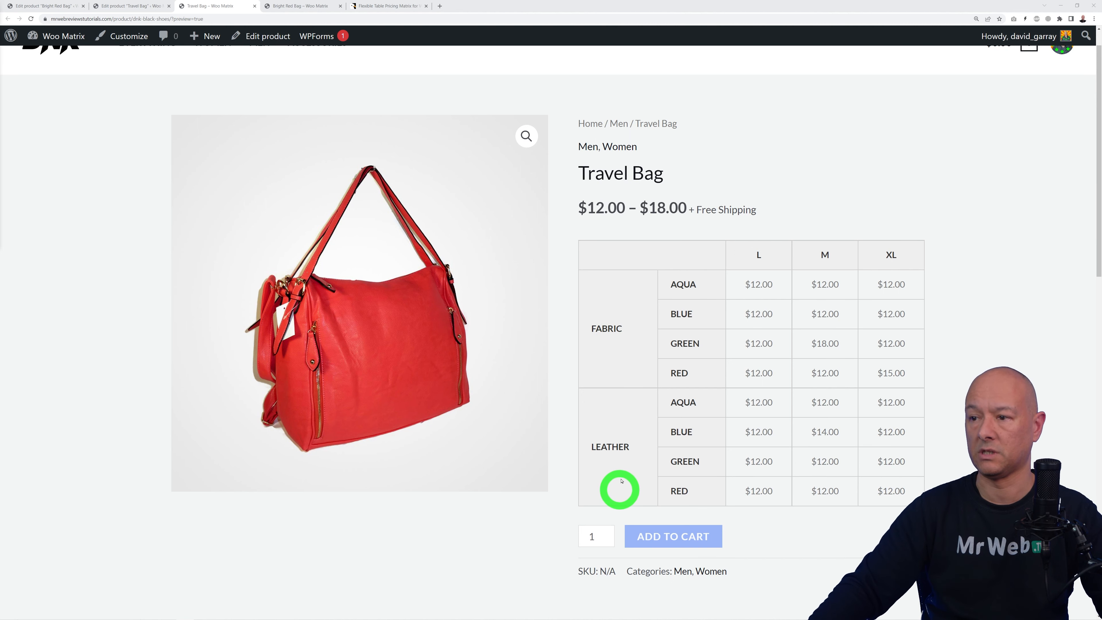
mouse_move(892, 469)
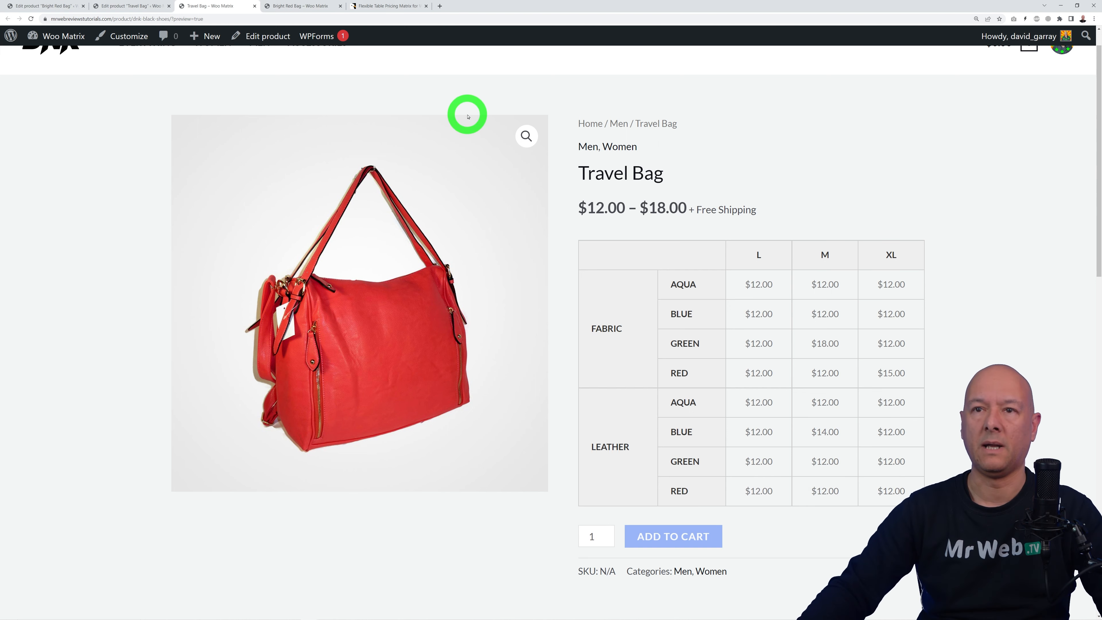
Close the Travel Bag editor and open the Price Matrix plugin settings from the Bright Red Bag editor
click(161, 8)
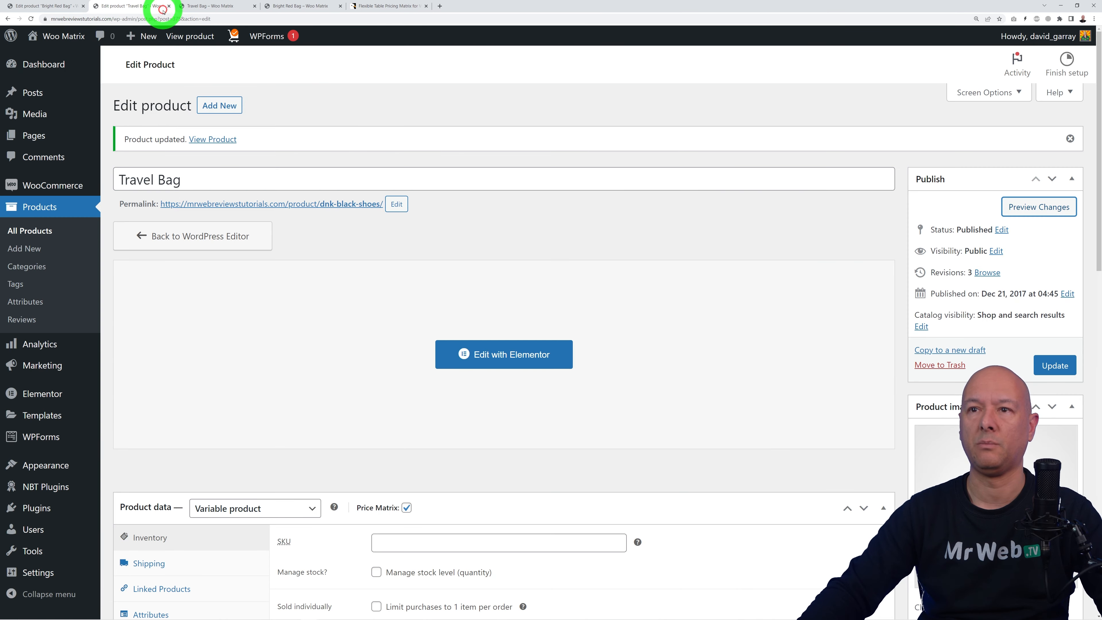
click(169, 8)
click(49, 6)
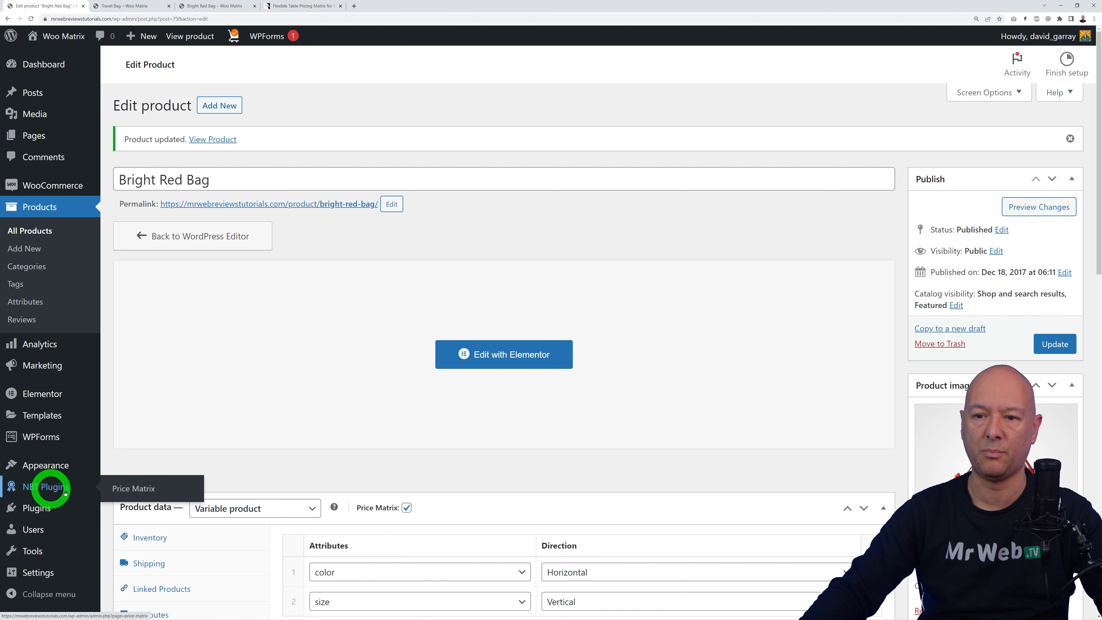
click(48, 491)
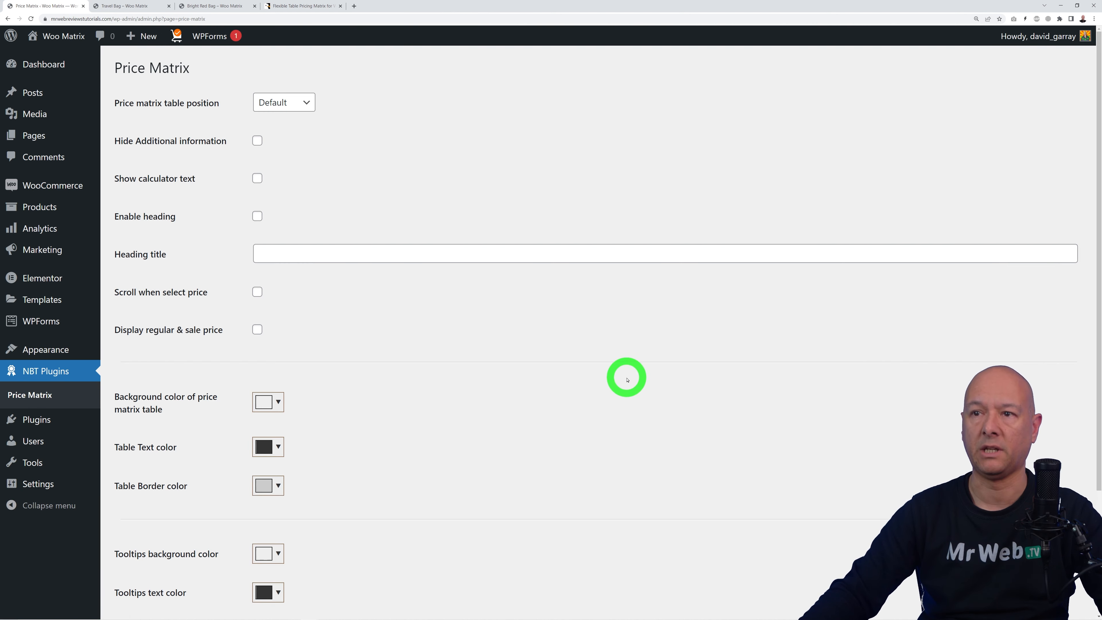
scroll(627, 380, down, 2)
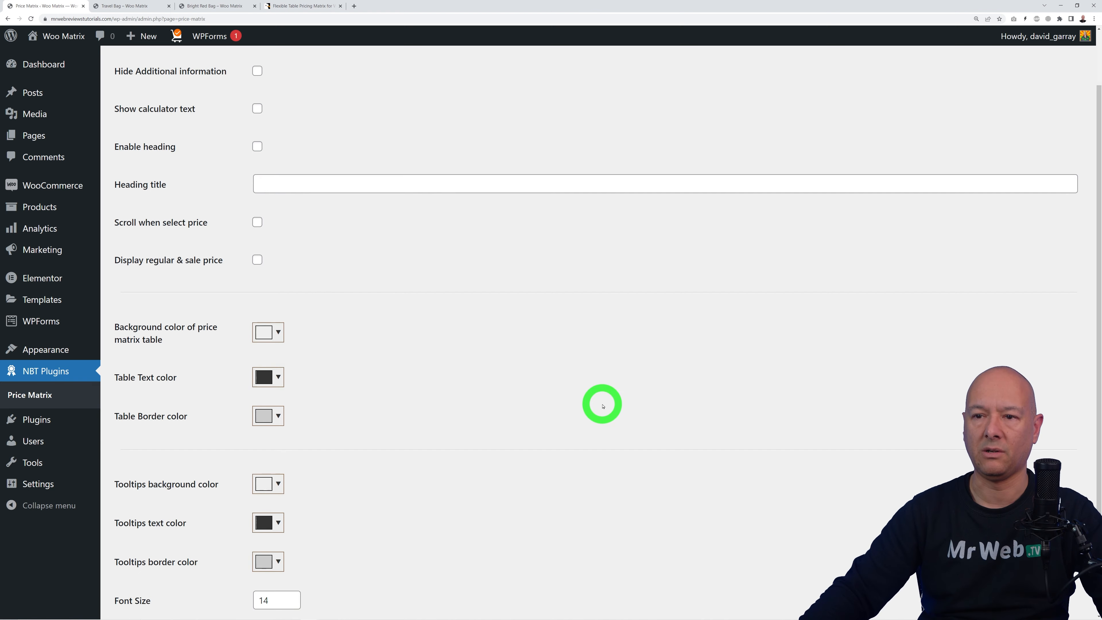
scroll(352, 322, down, 2)
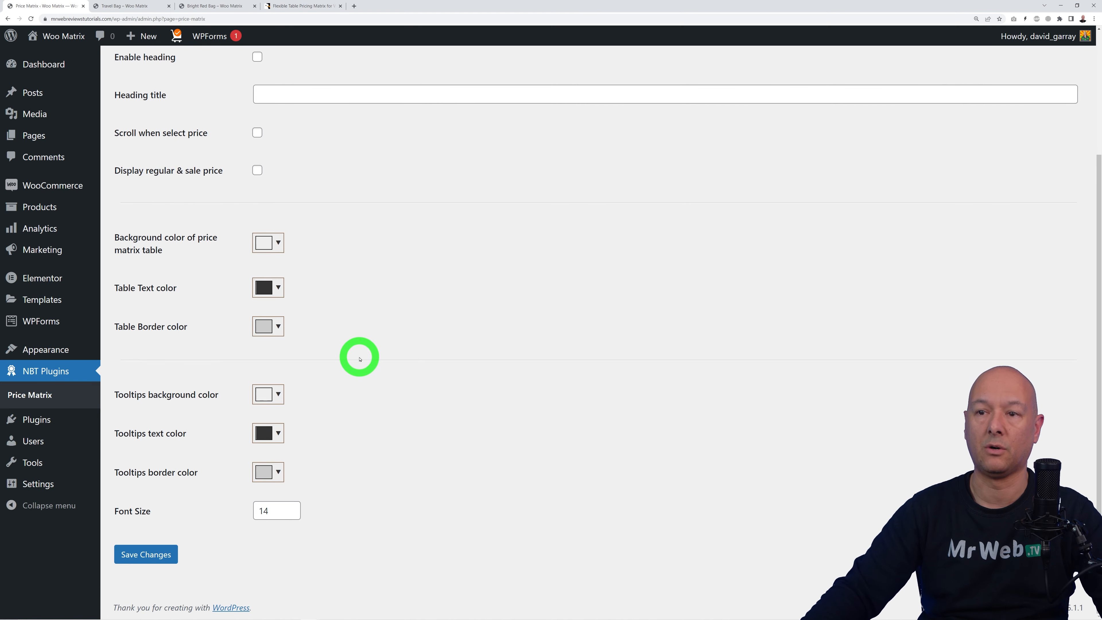
Set the background color of the price matrix table to light blue #b6dfff
click(278, 244)
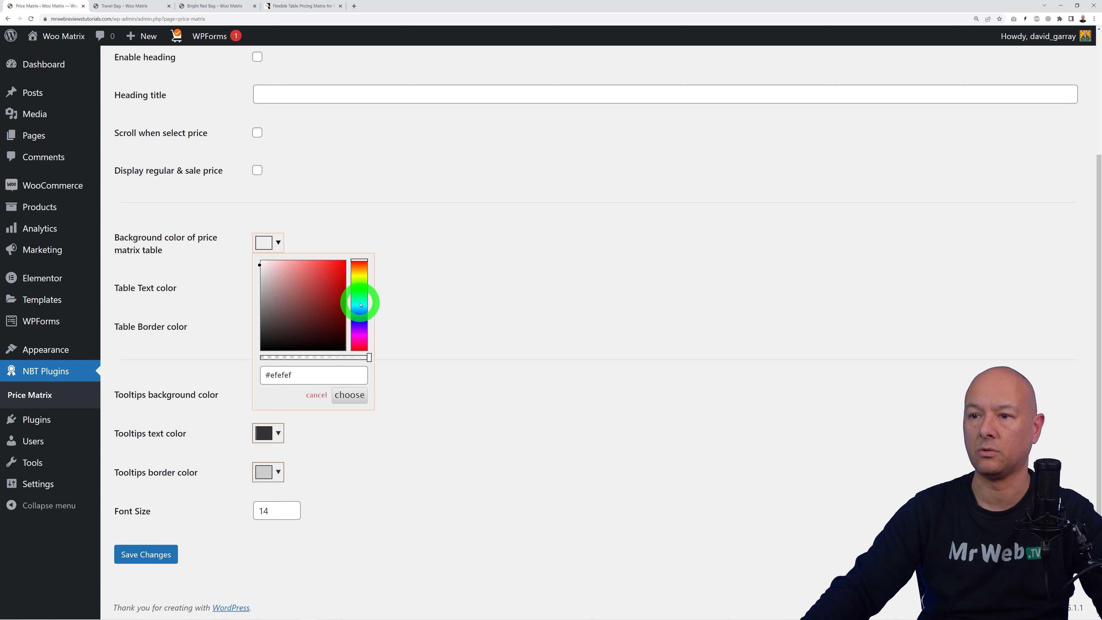
click(360, 312)
click(289, 262)
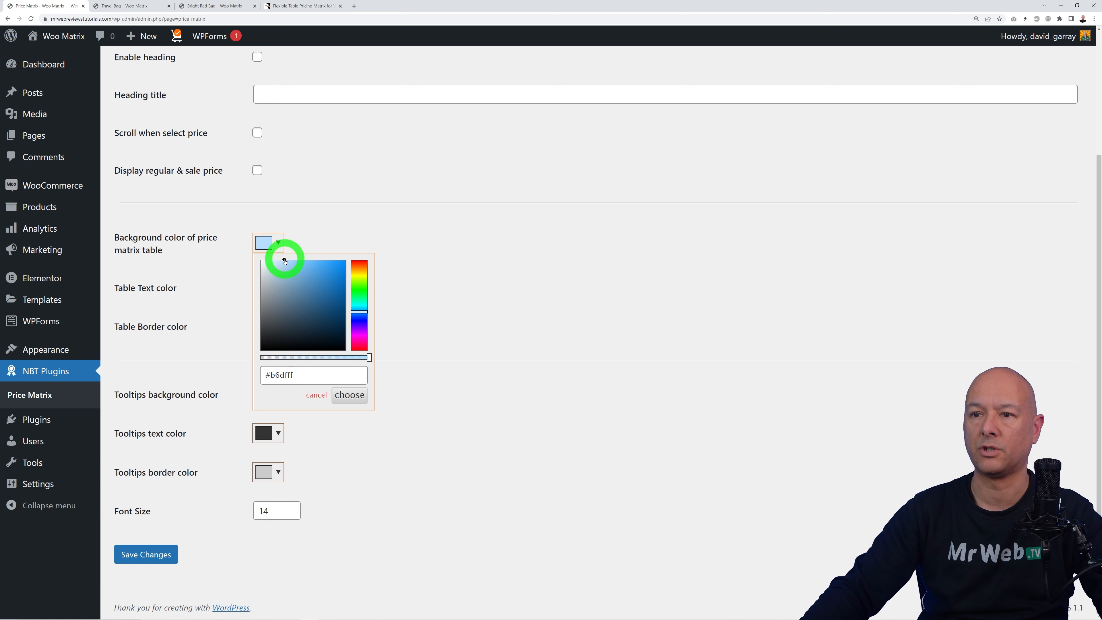
click(338, 228)
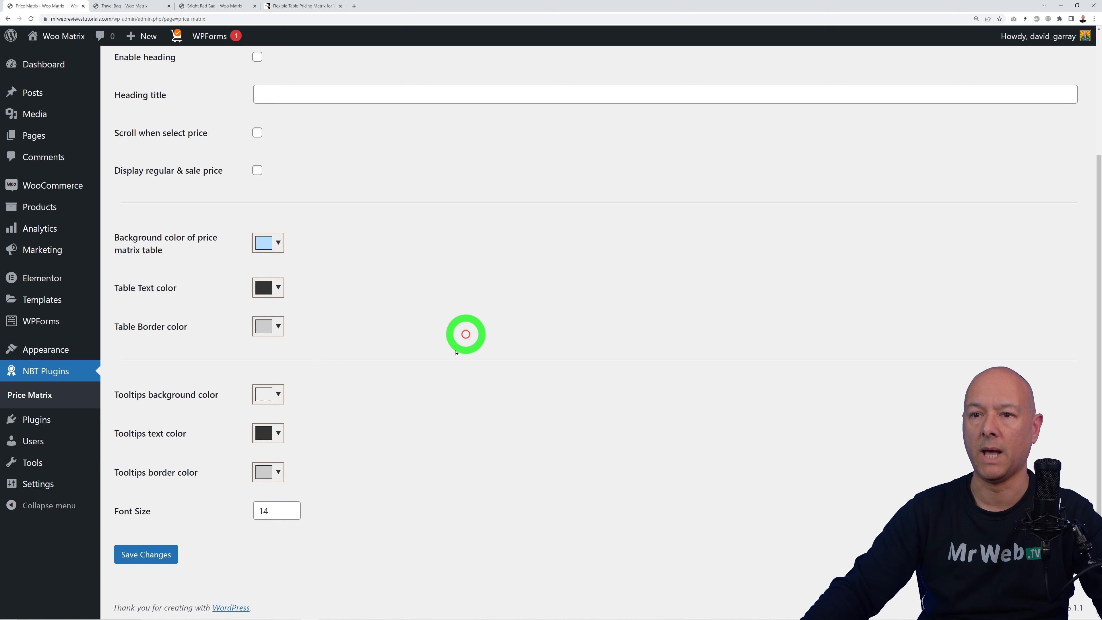
Set the price matrix table border color to blue #529fff
click(278, 328)
click(360, 397)
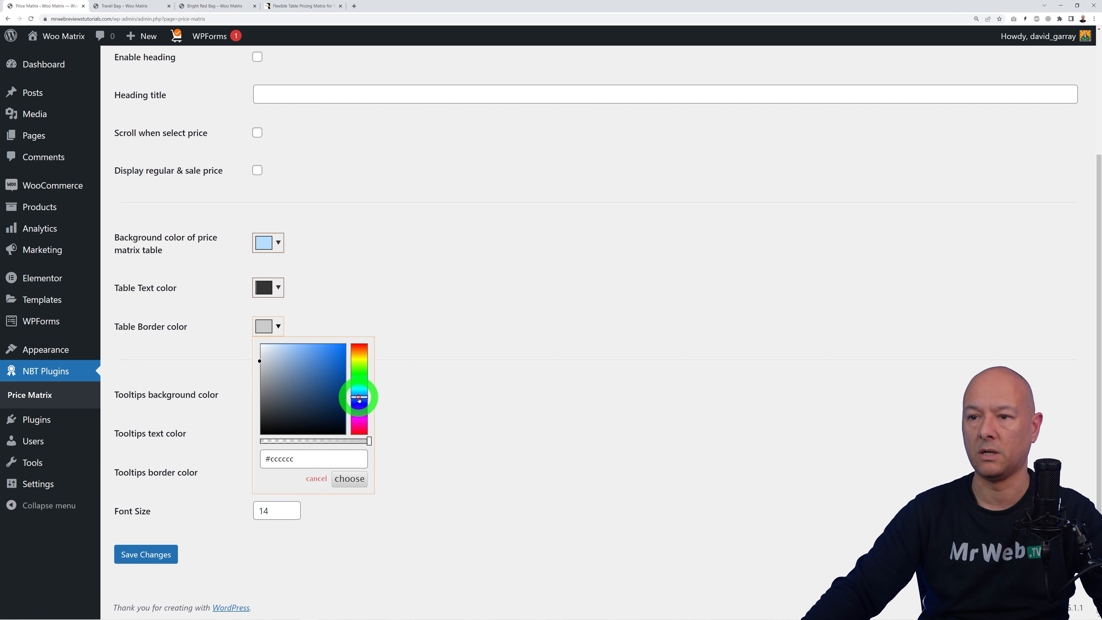
click(309, 343)
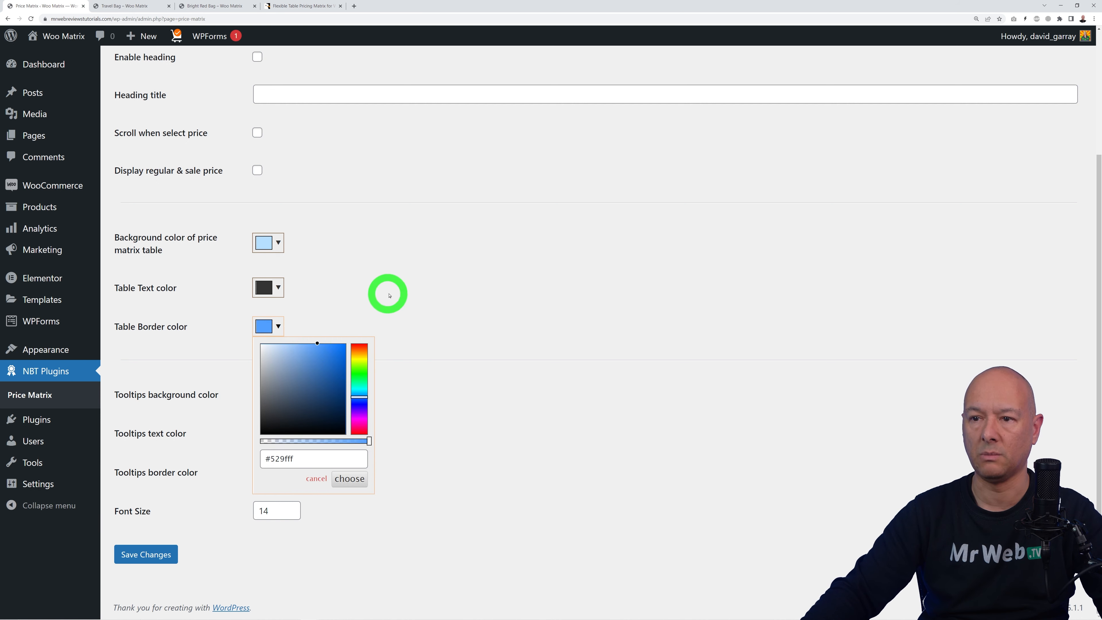
click(377, 302)
Save the Price Matrix settings and reload the Travel Bag preview in the store
click(145, 554)
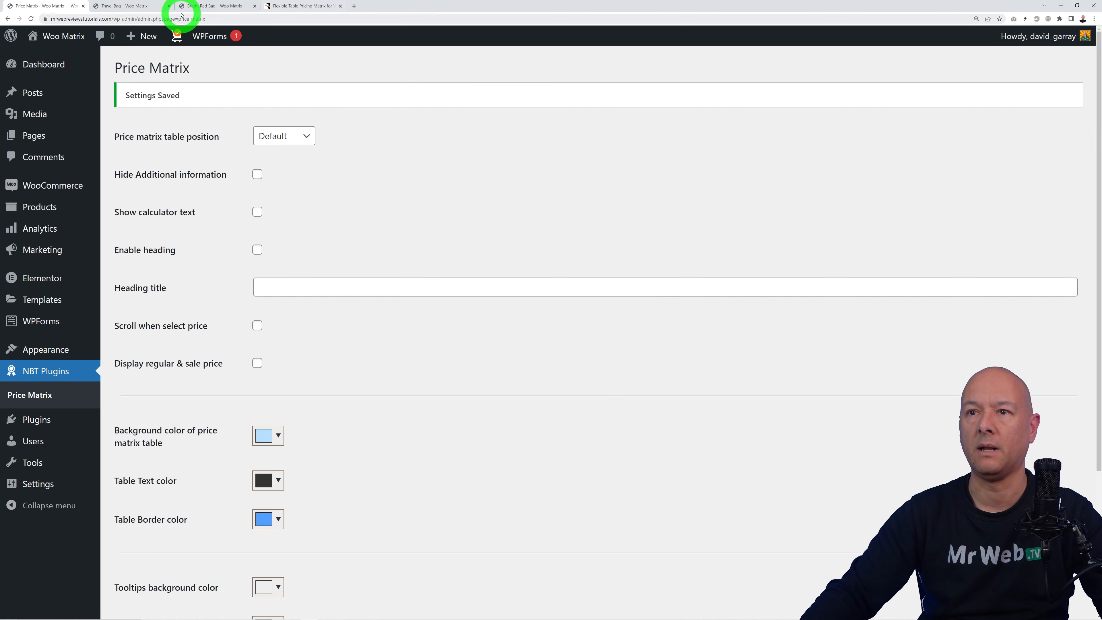
click(199, 6)
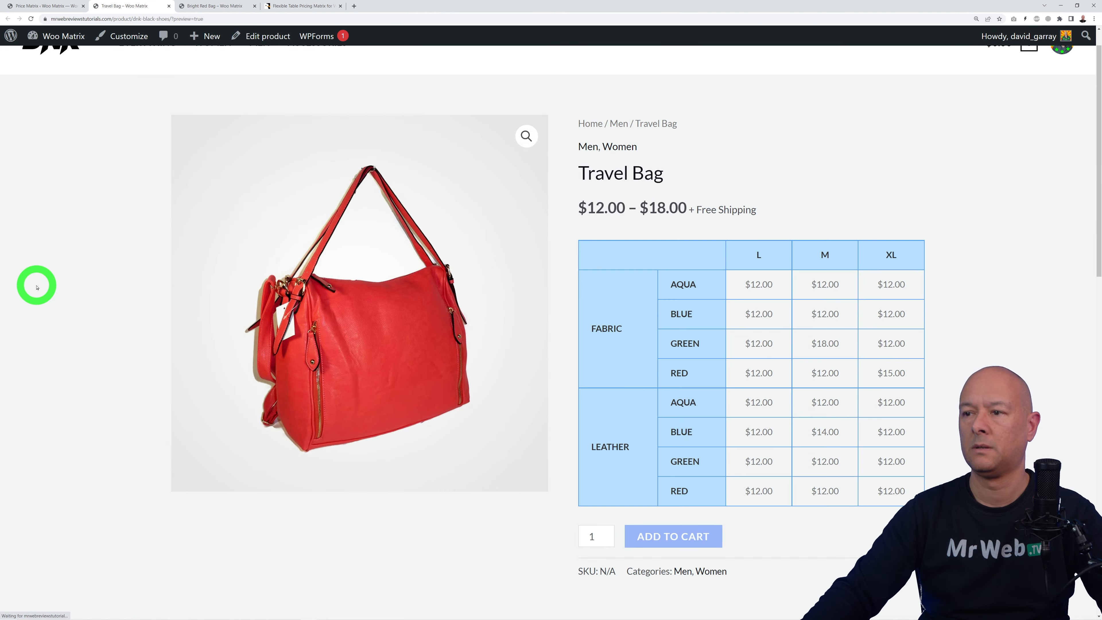